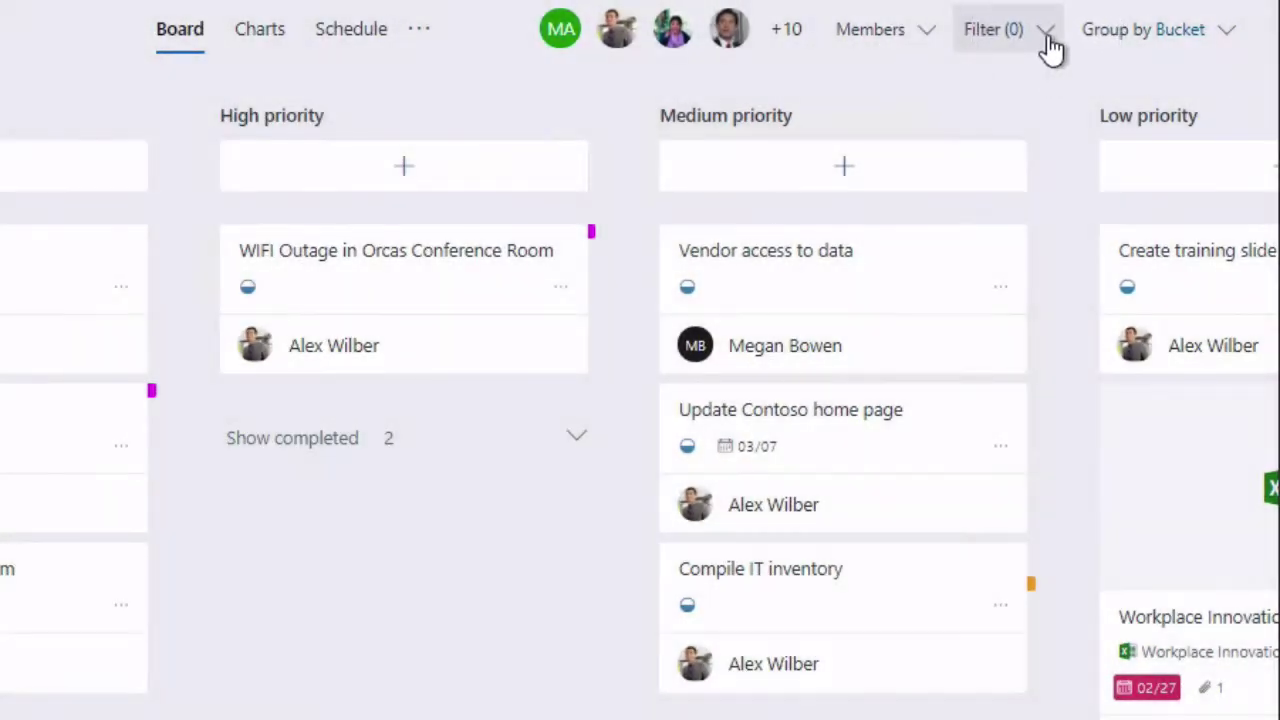
# - Show the board's filter panel and look through its Due, Label and Assignment sections
pyautogui.click(1050, 42)
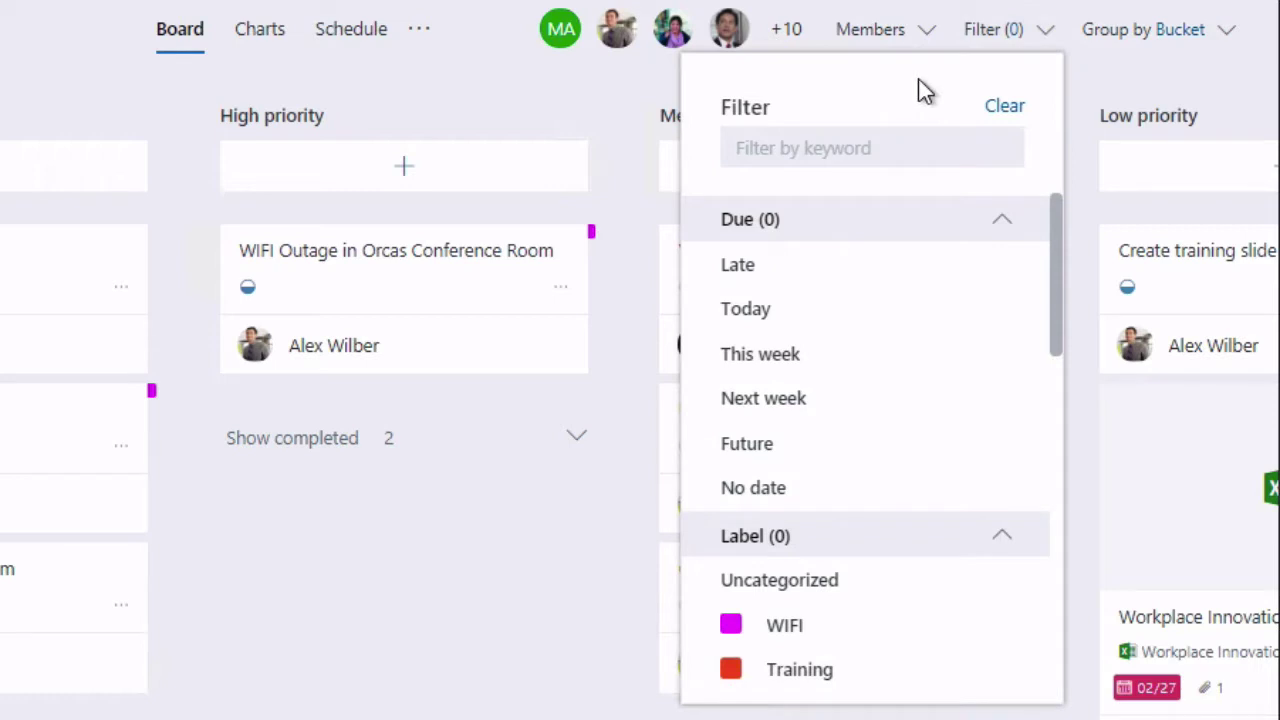
pyautogui.scroll(-1, 877, 275)
pyautogui.scroll(-2, 877, 275)
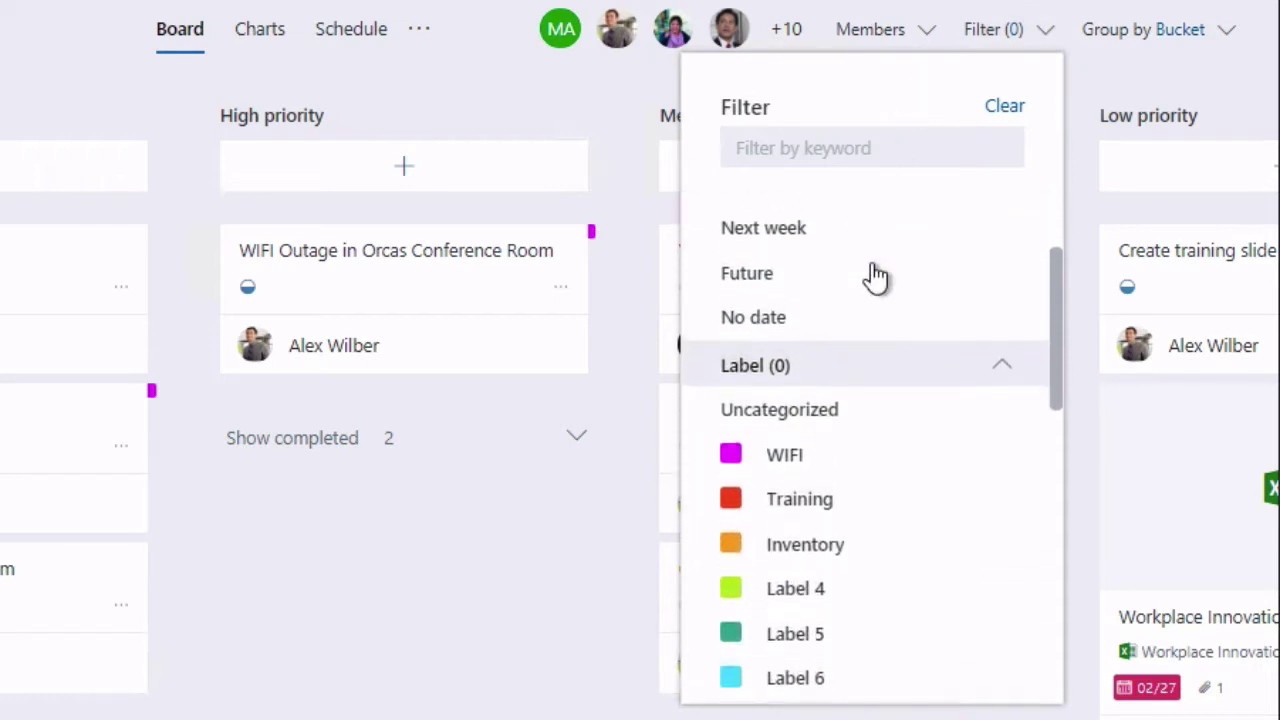
pyautogui.scroll(-1, 894, 383)
pyautogui.scroll(-3, 894, 385)
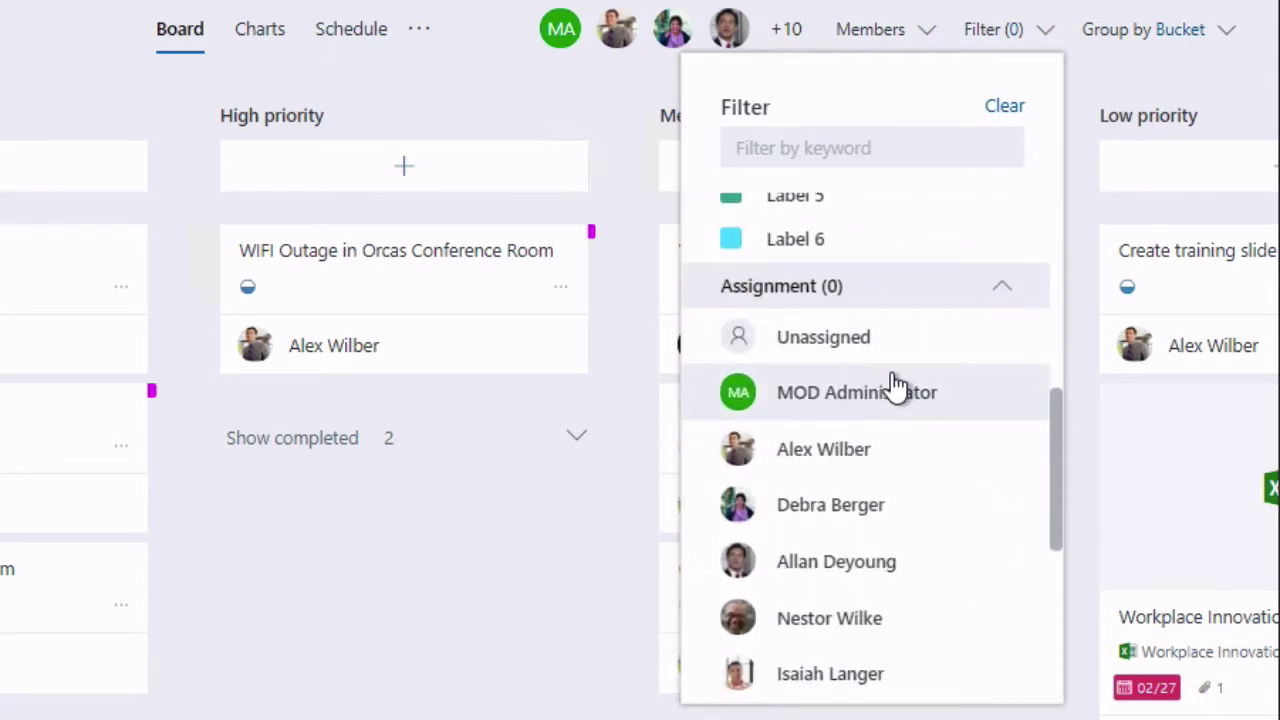
pyautogui.scroll(6, 894, 386)
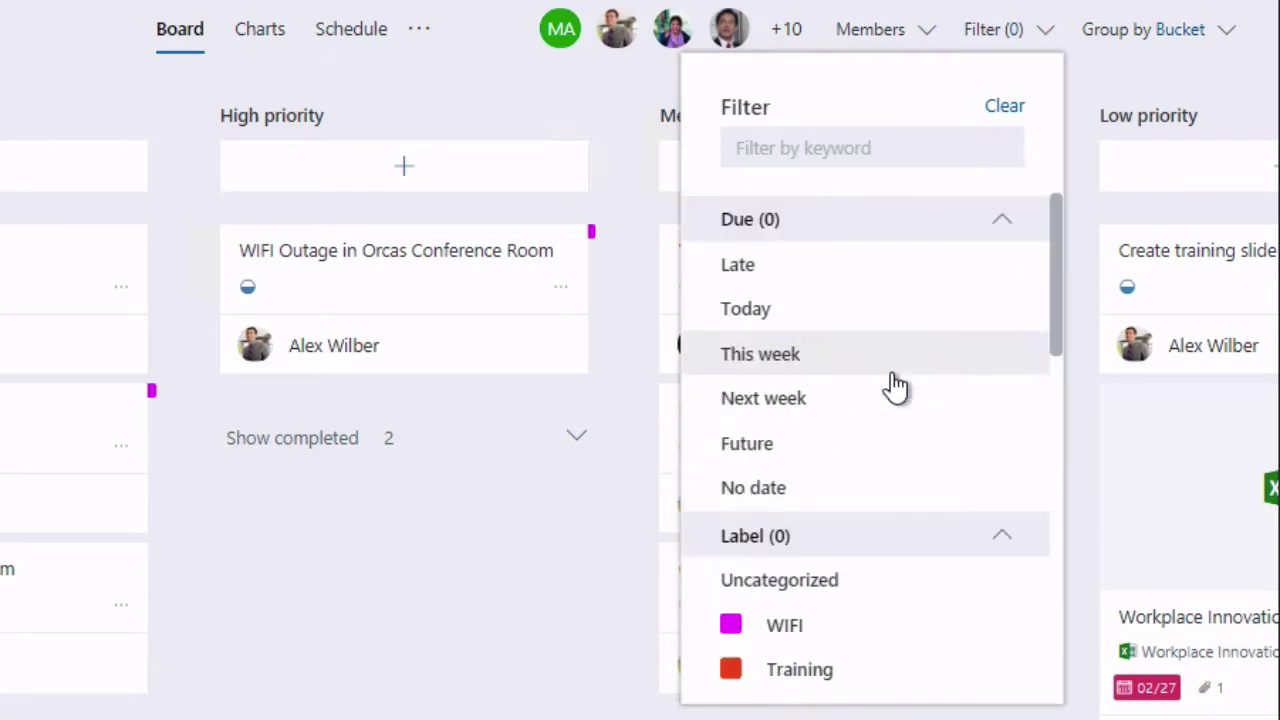
# - Filter the board by the keyword 'training', leaving Create training slide deck and IT Training Plan
pyautogui.click(822, 167)
pyautogui.write('training')
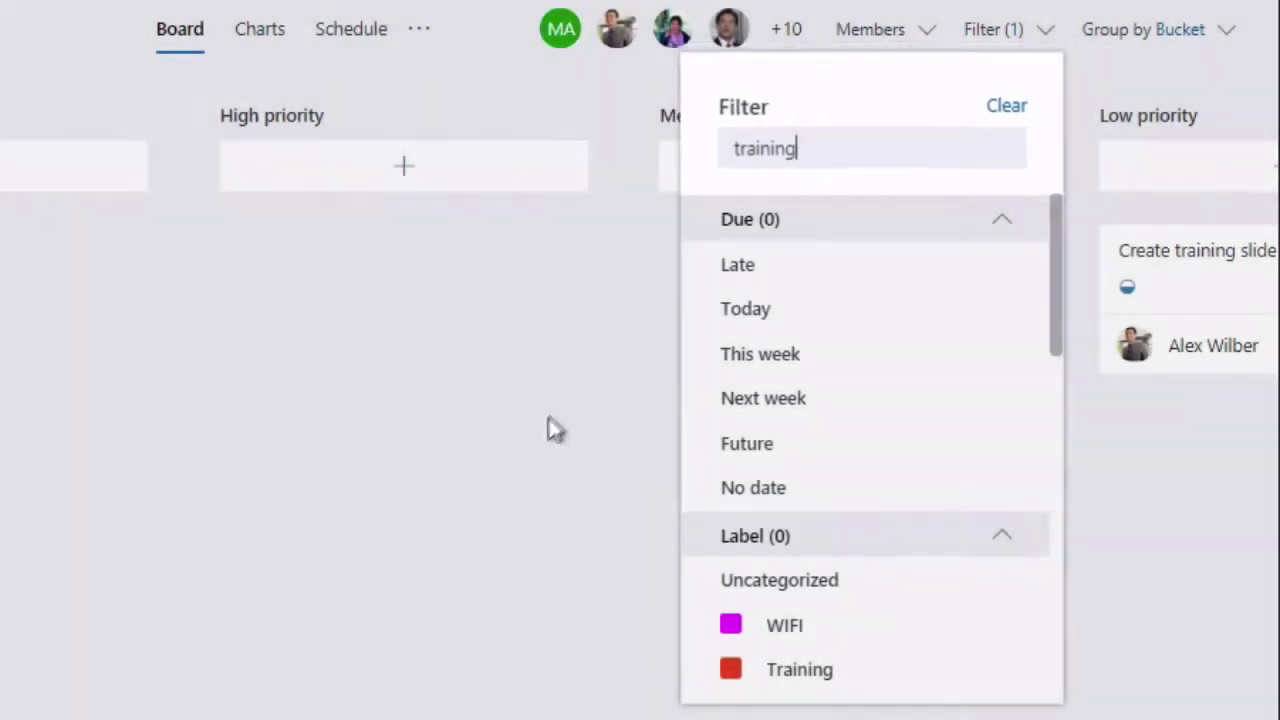
pyautogui.click(529, 444)
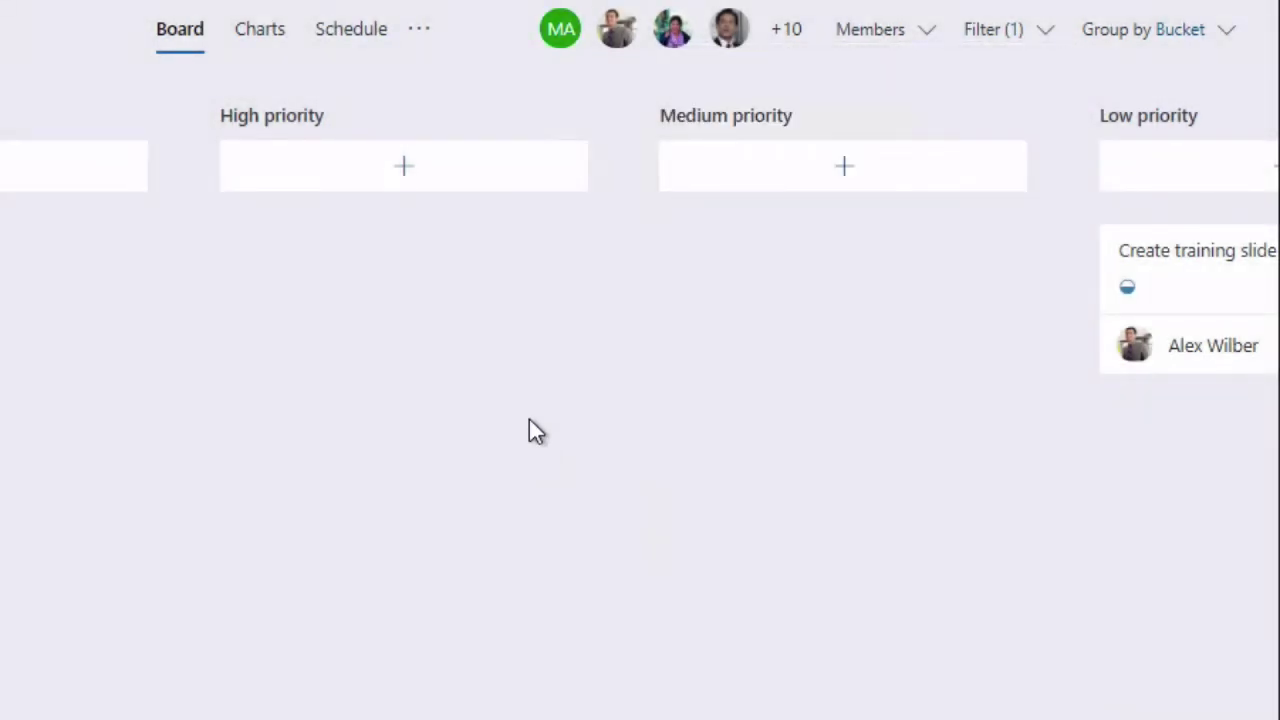
pyautogui.hscroll(3, 391, 528)
pyautogui.hscroll(5, 245, 547)
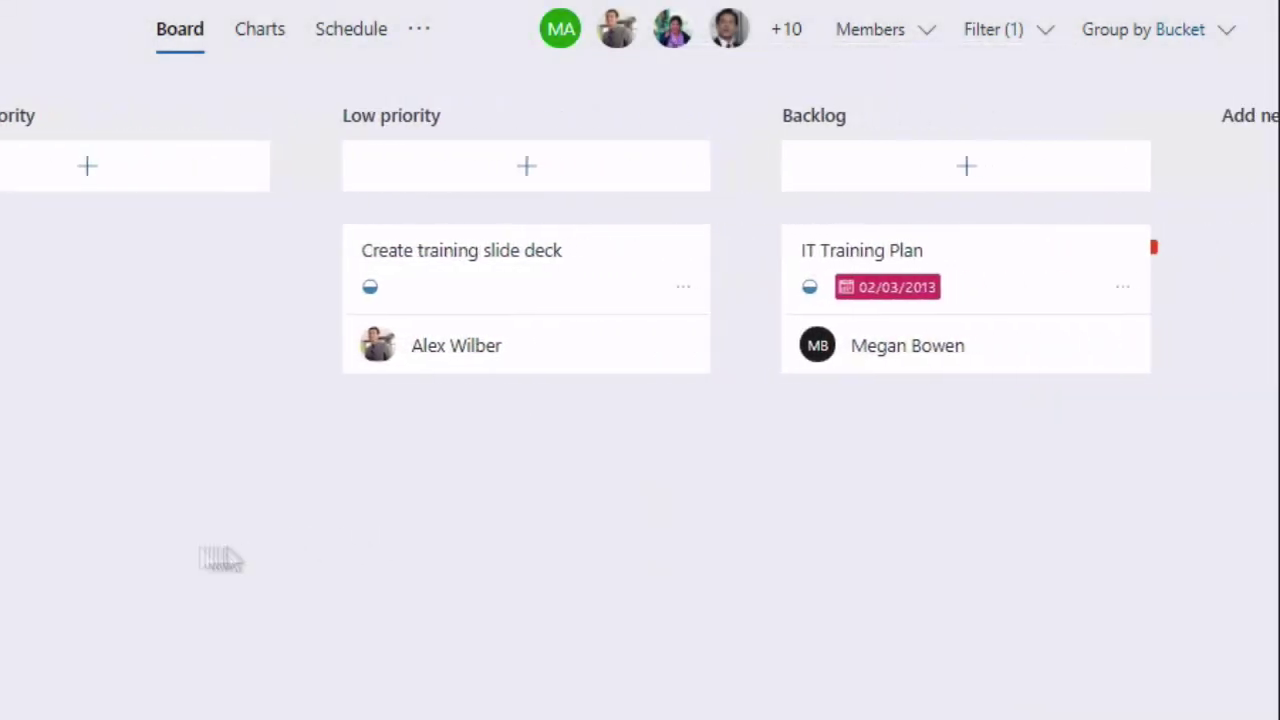
pyautogui.hscroll(3, 166, 526)
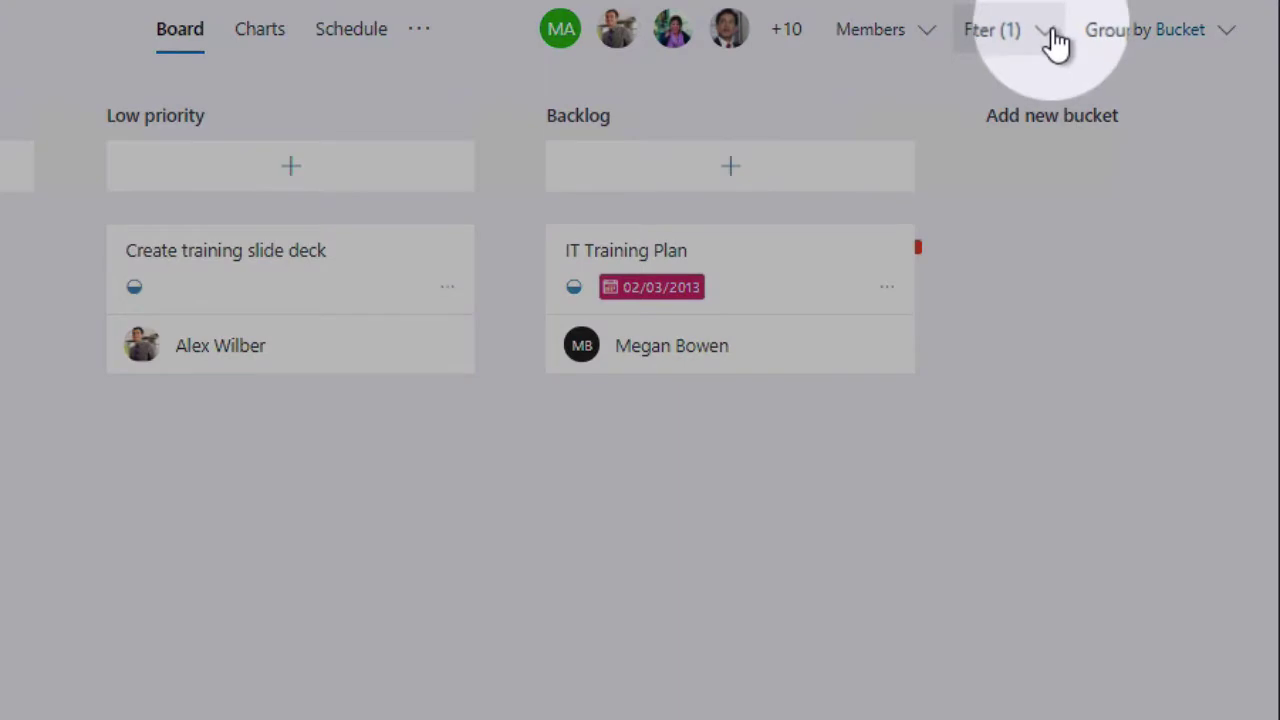
# - Clear the keyword filter and filter the board to Late tasks only
pyautogui.click(1056, 42)
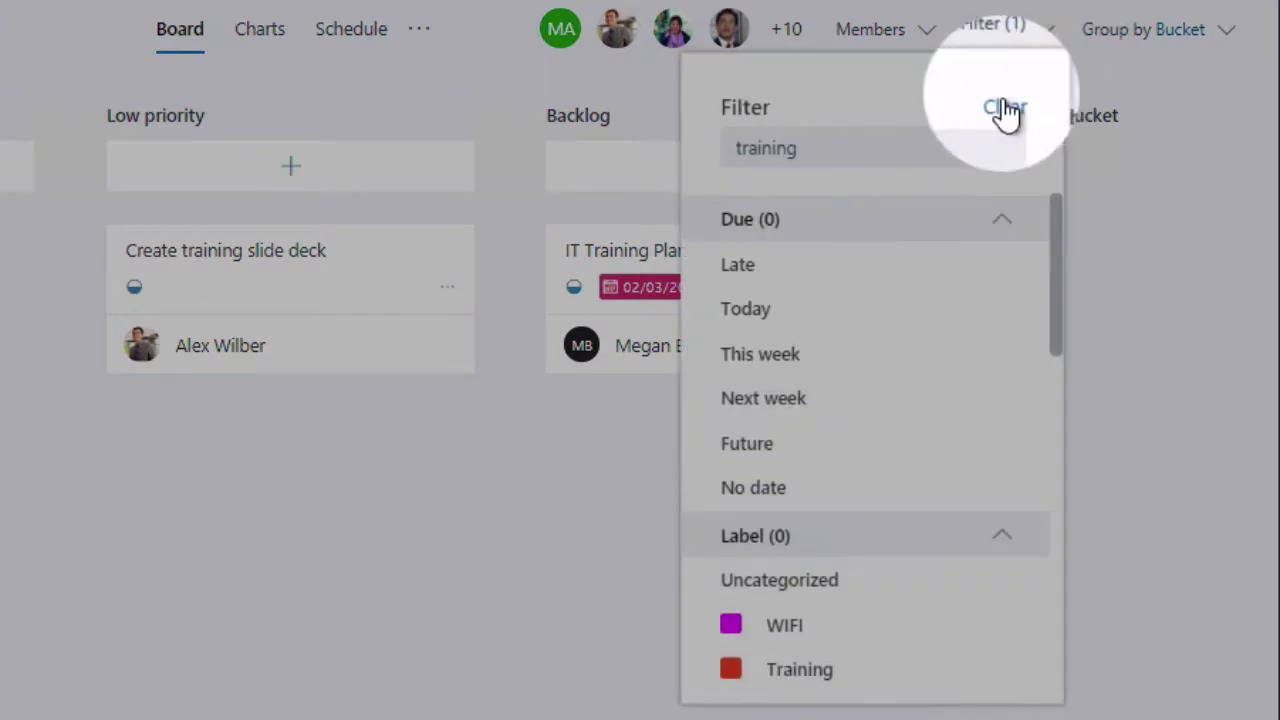
pyautogui.click(1006, 108)
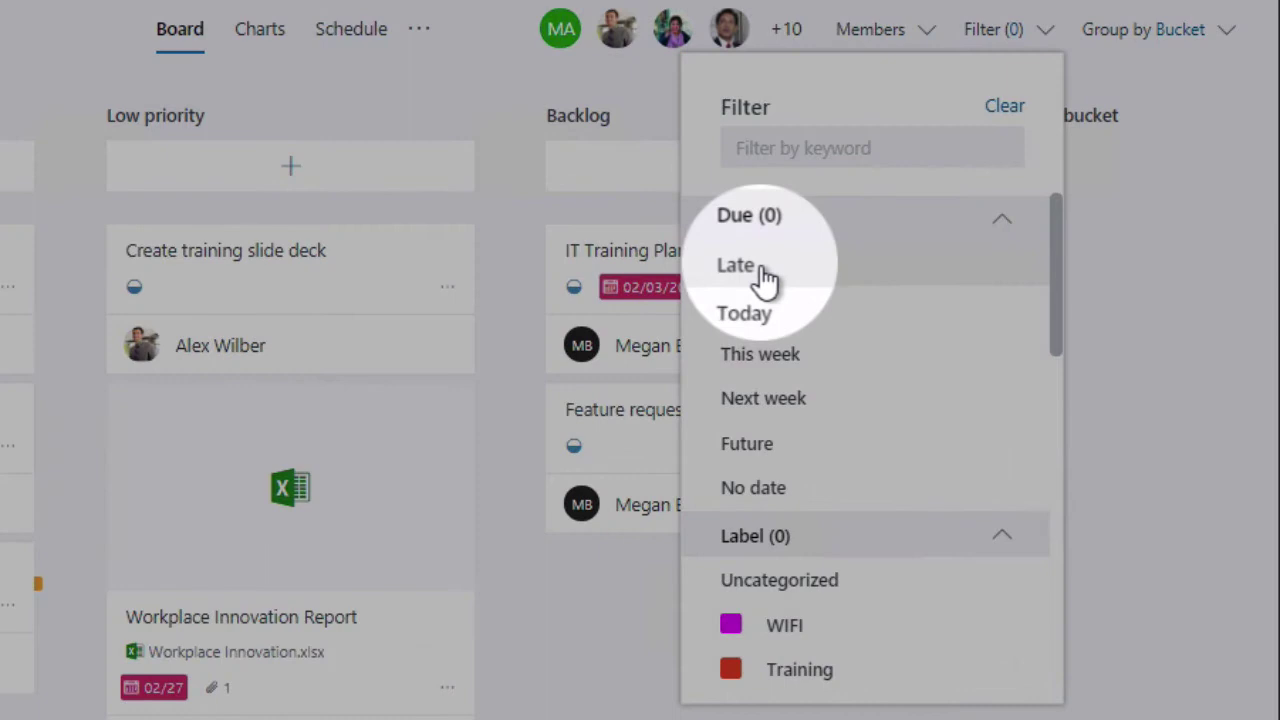
pyautogui.click(760, 272)
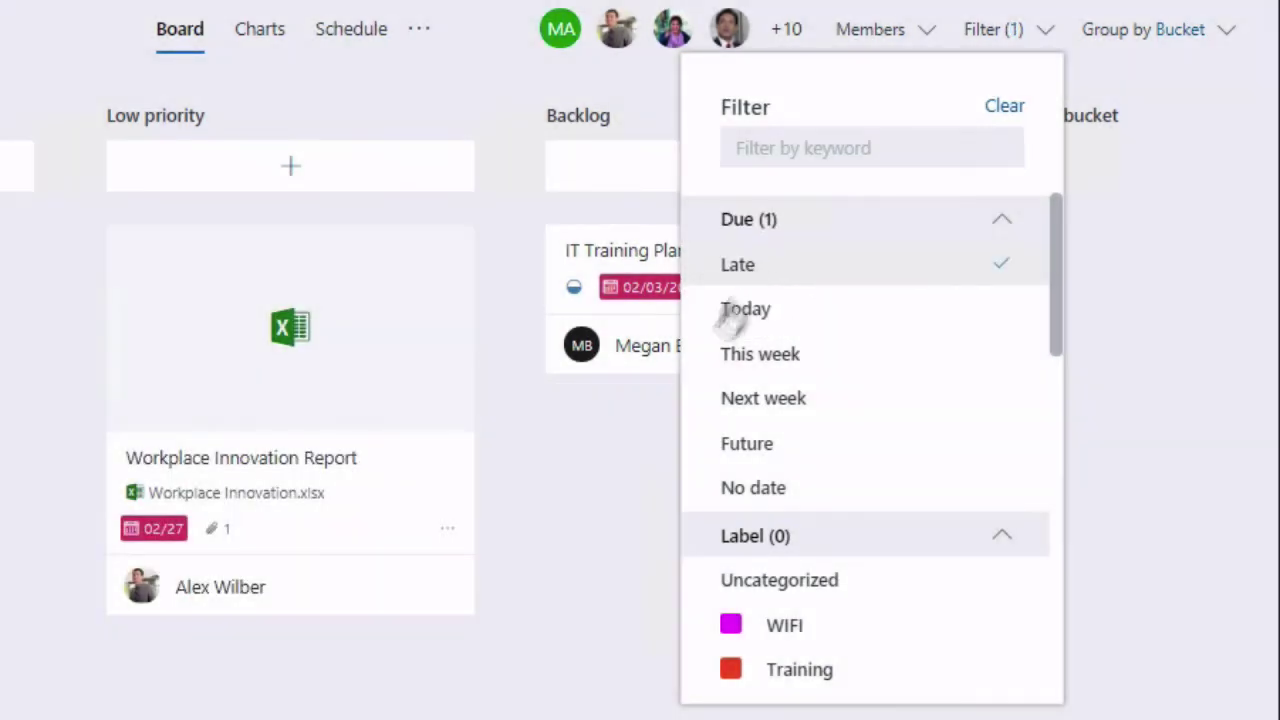
pyautogui.click(572, 653)
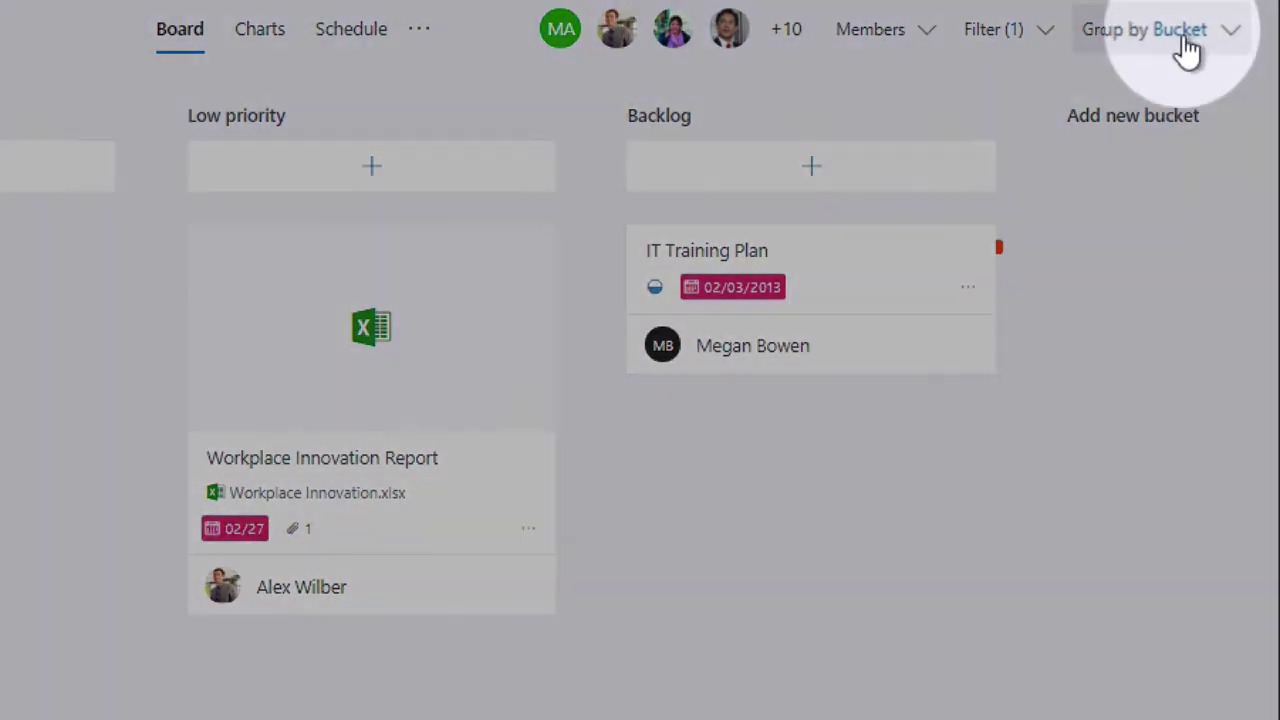
# - Group the board by Progress, splitting tasks into Not started and In progress
pyautogui.click(1181, 36)
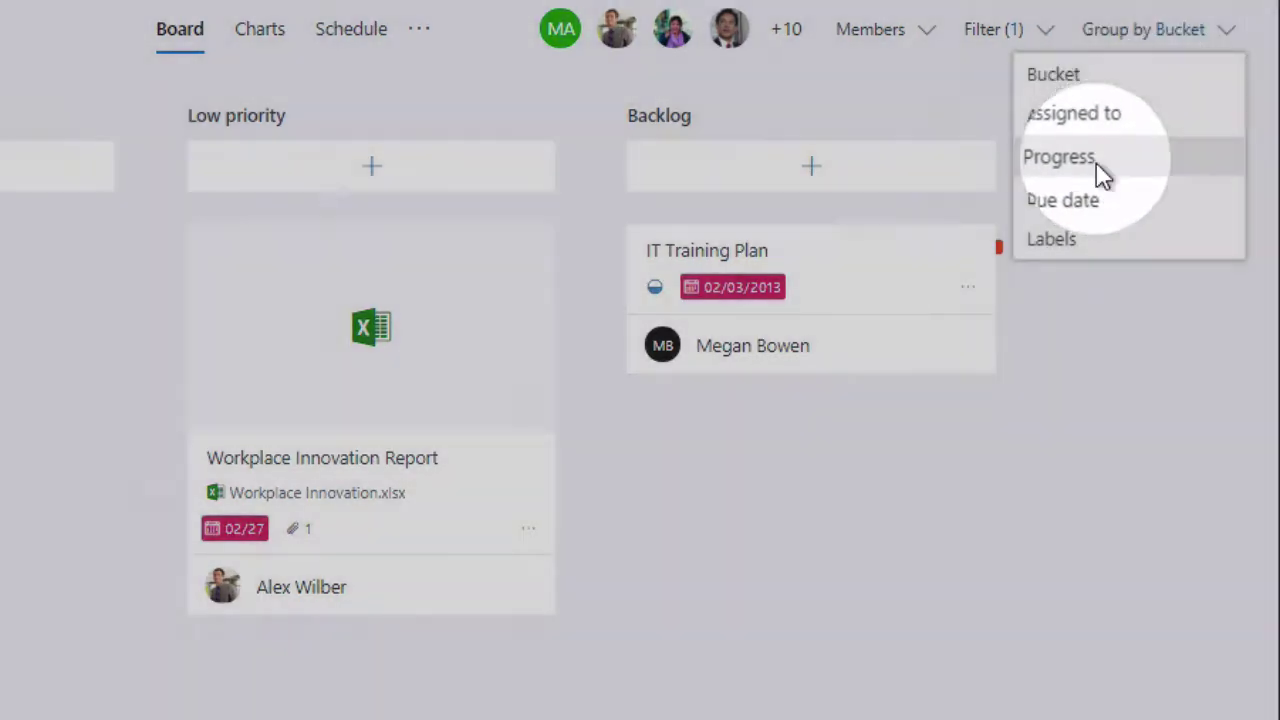
pyautogui.click(1096, 163)
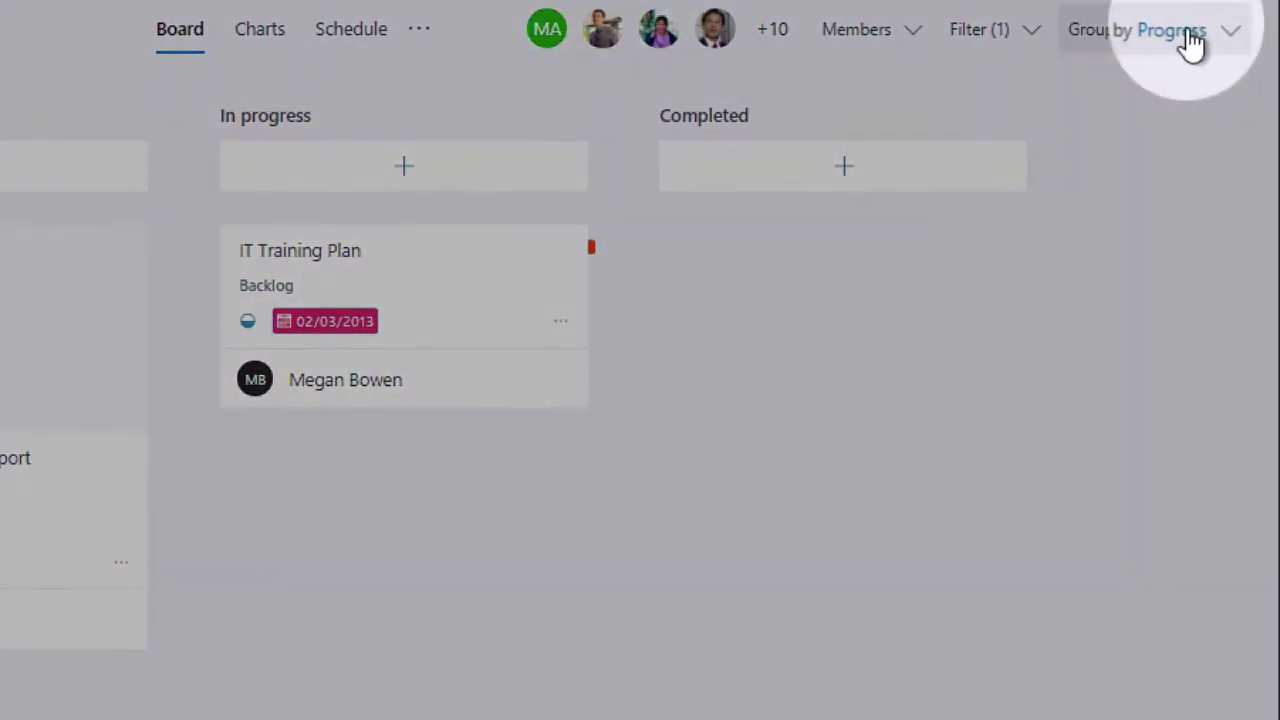
# - Group the board by Bucket and swap the Late filter for WIFI, Training and Inventory labels
pyautogui.click(1190, 38)
pyautogui.click(1132, 78)
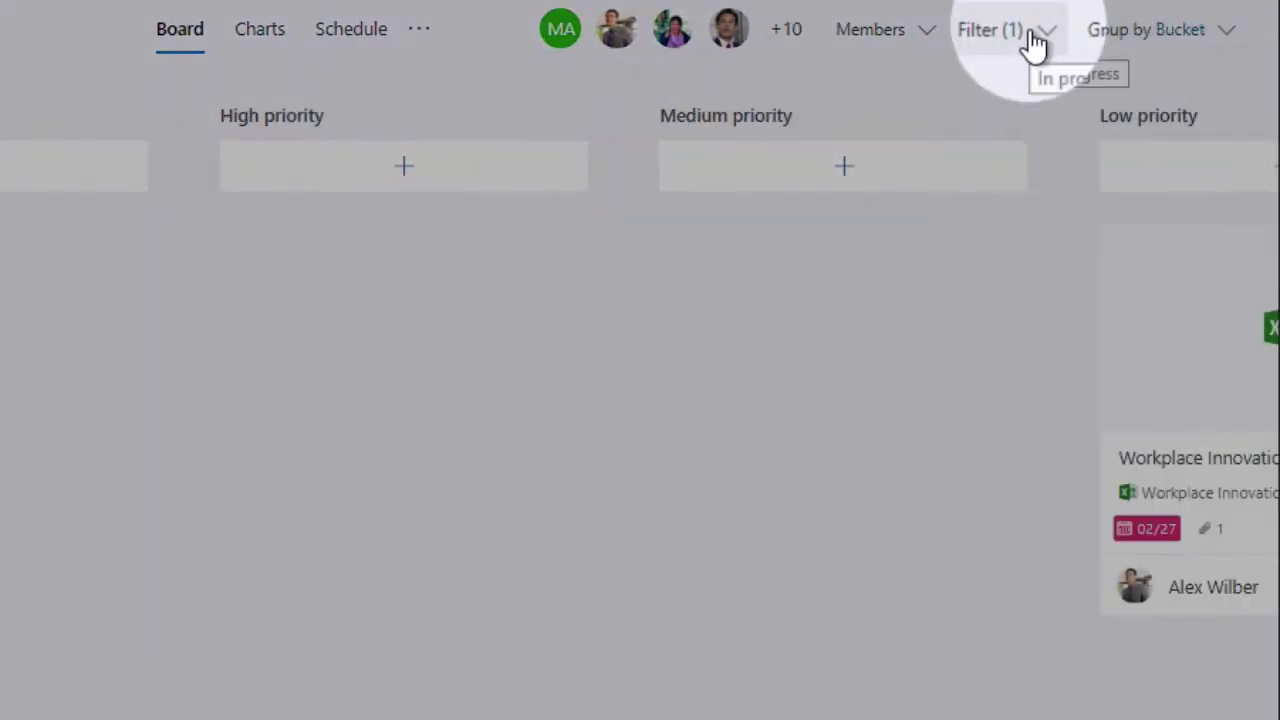
pyautogui.click(1035, 45)
pyautogui.click(1008, 122)
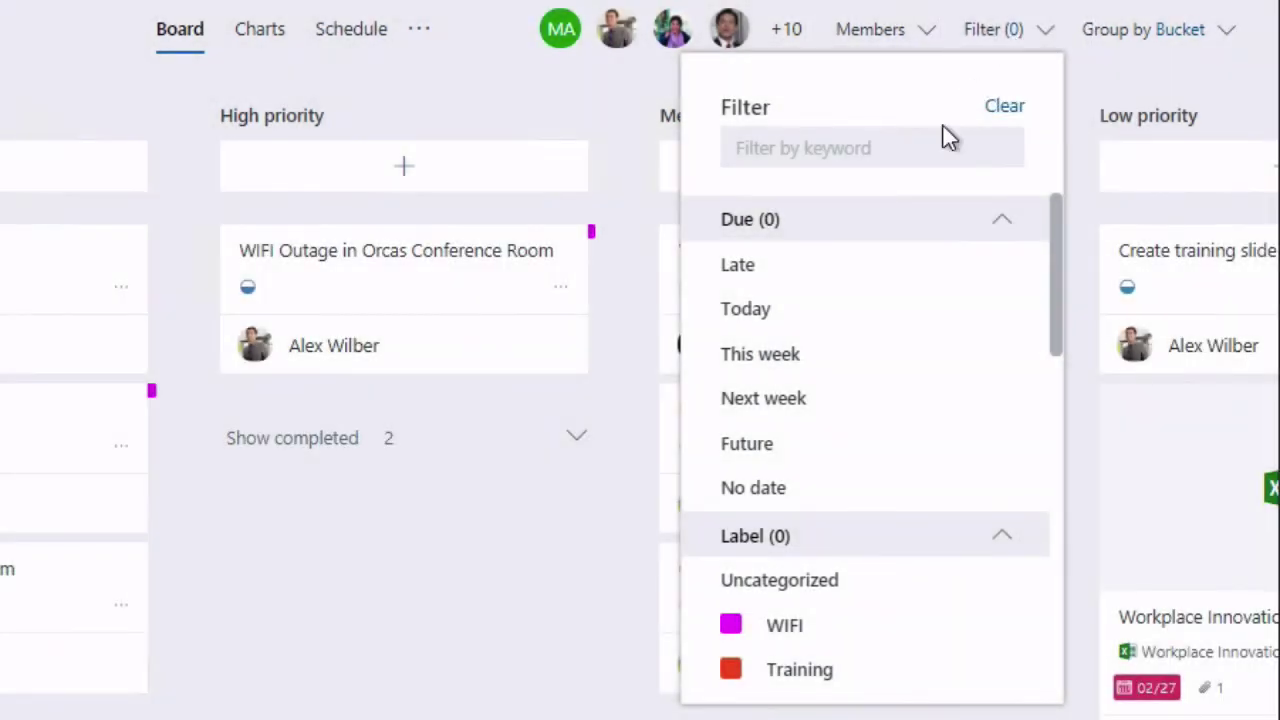
pyautogui.scroll(-3, 905, 420)
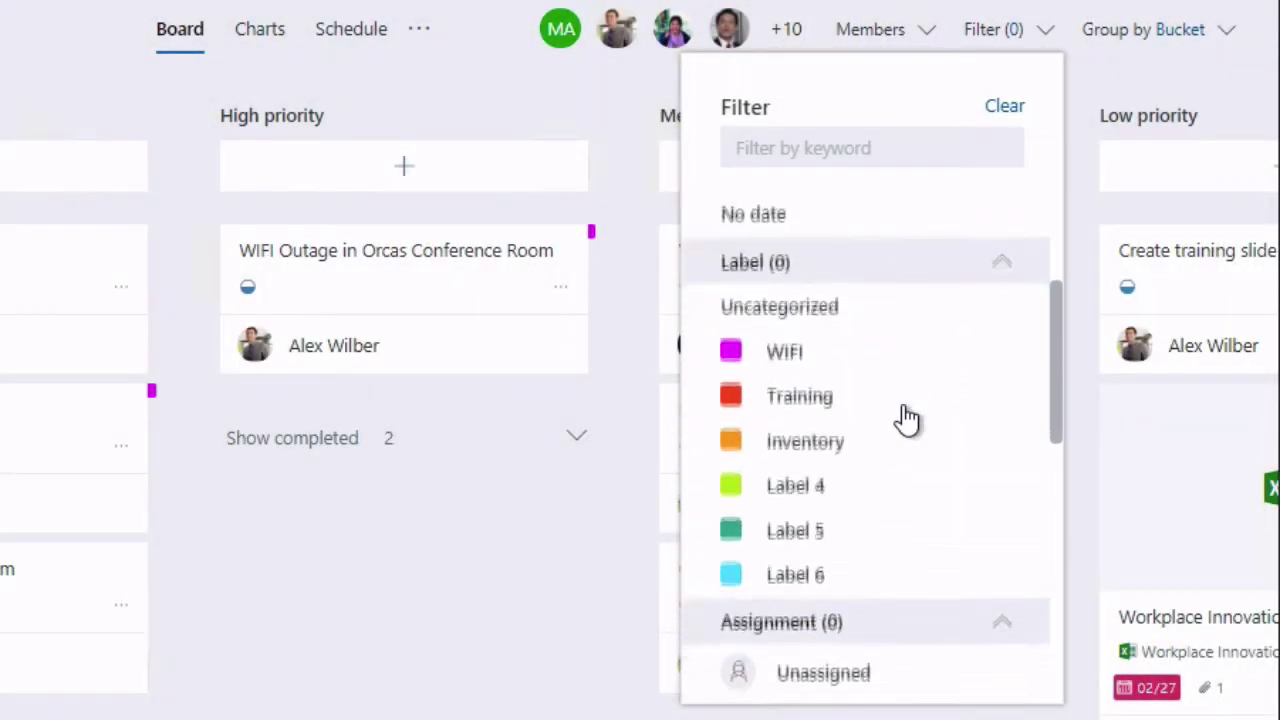
pyautogui.scroll(-1, 905, 420)
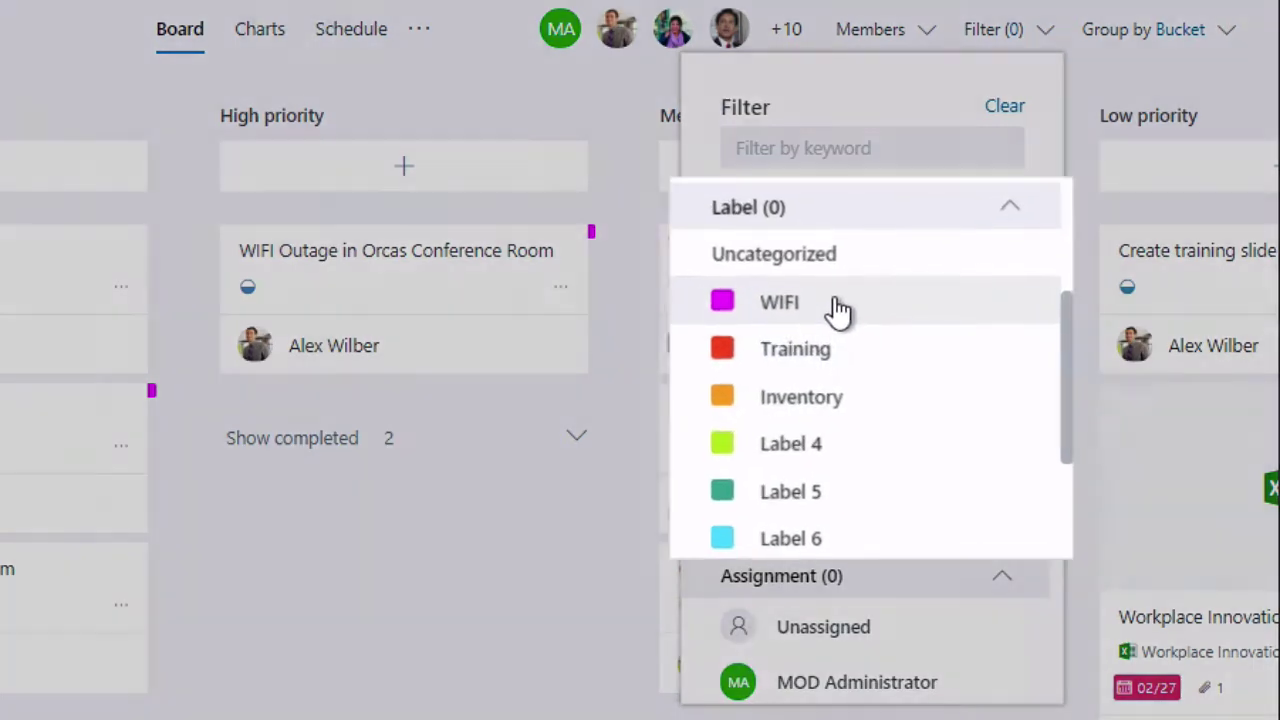
pyautogui.click(838, 310)
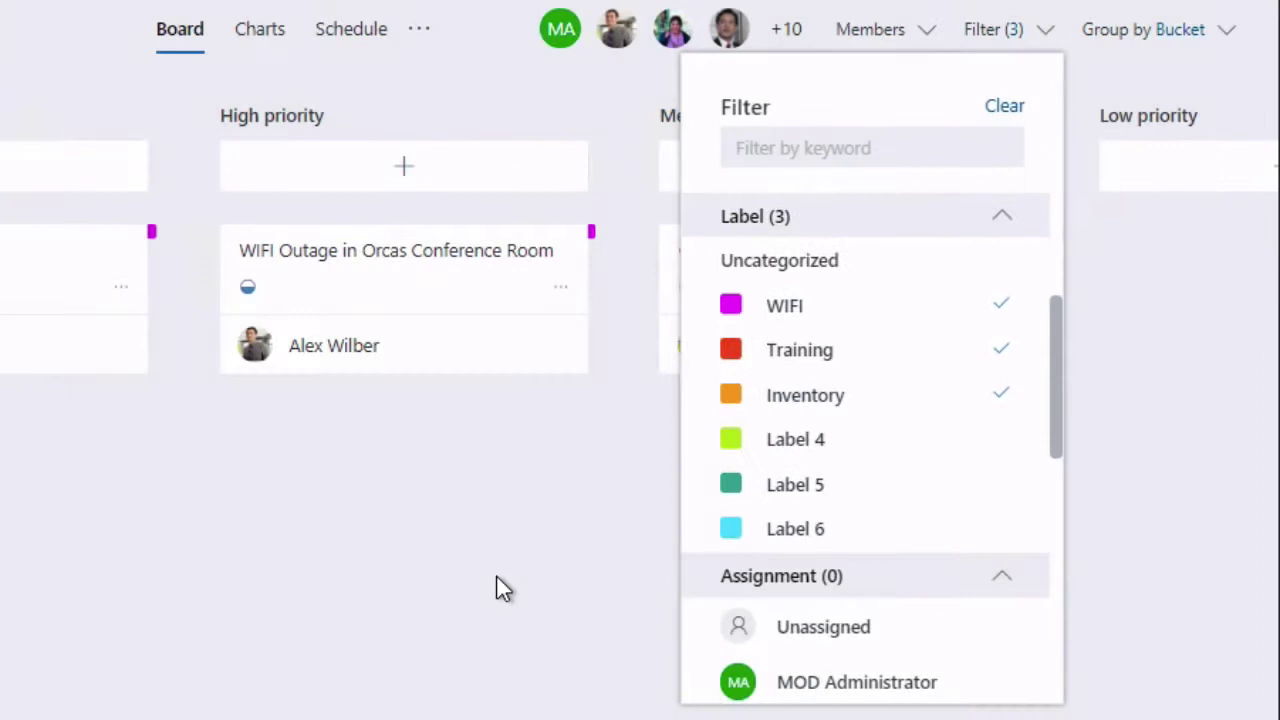
pyautogui.click(494, 588)
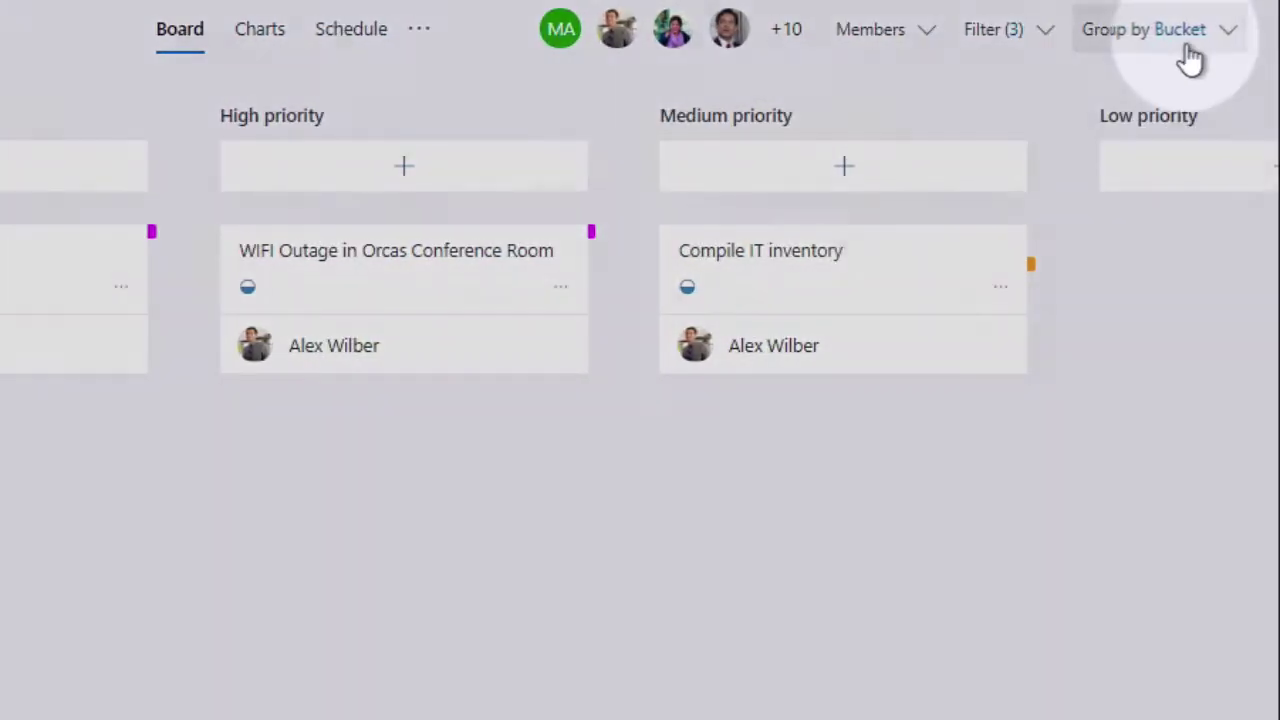
# - Group the label-filtered board by Assigned to
pyautogui.click(1193, 45)
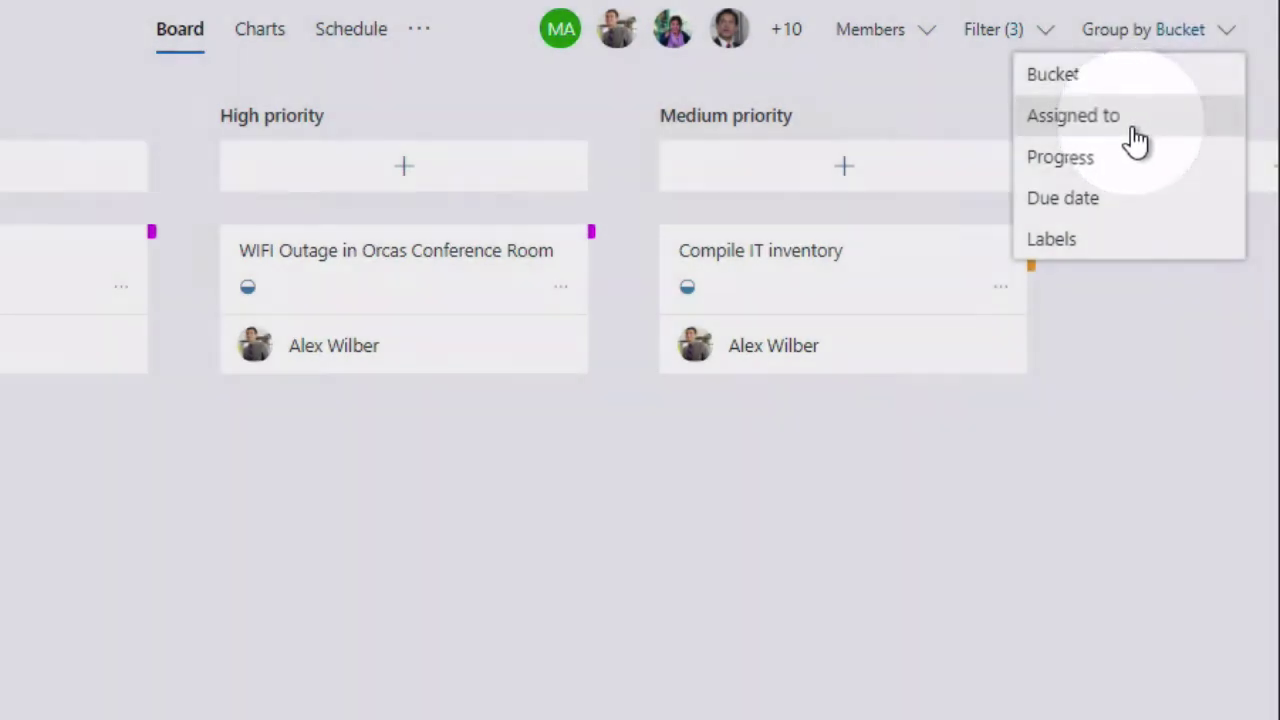
pyautogui.click(1131, 121)
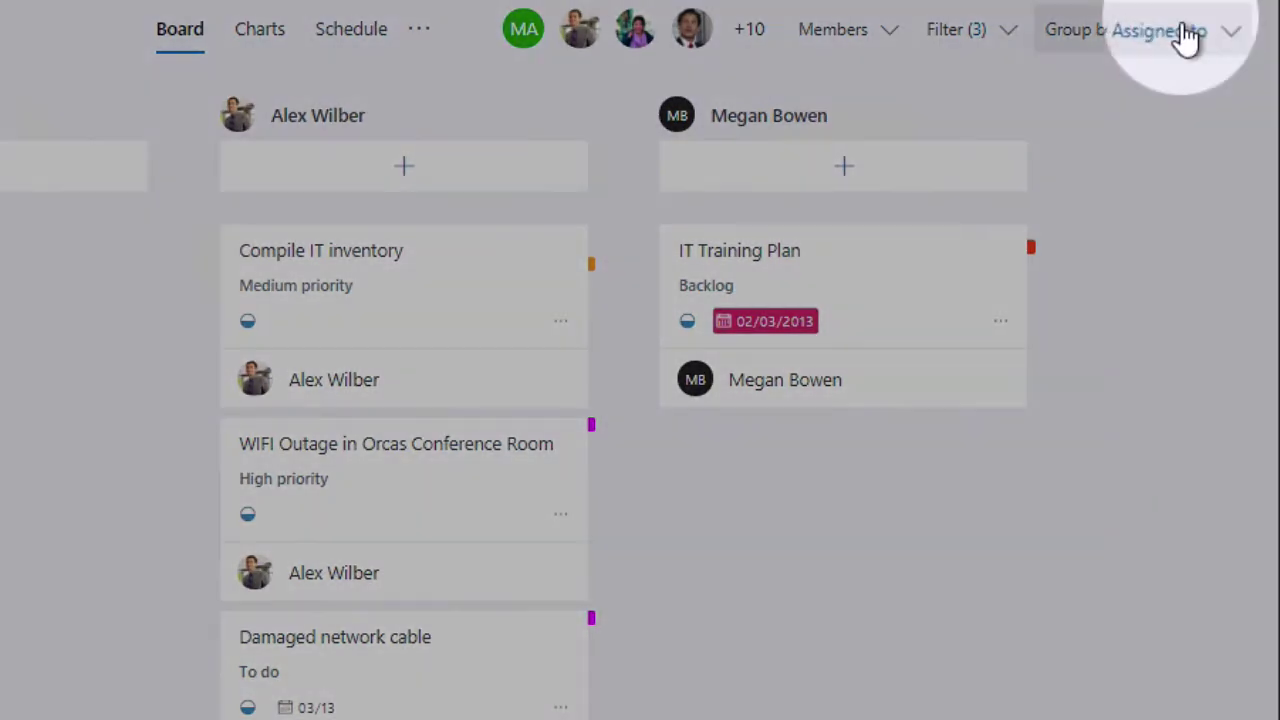
pyautogui.click(1186, 32)
# - Regroup by Bucket and replace the label filters with a filter on two assignees
pyautogui.click(1142, 82)
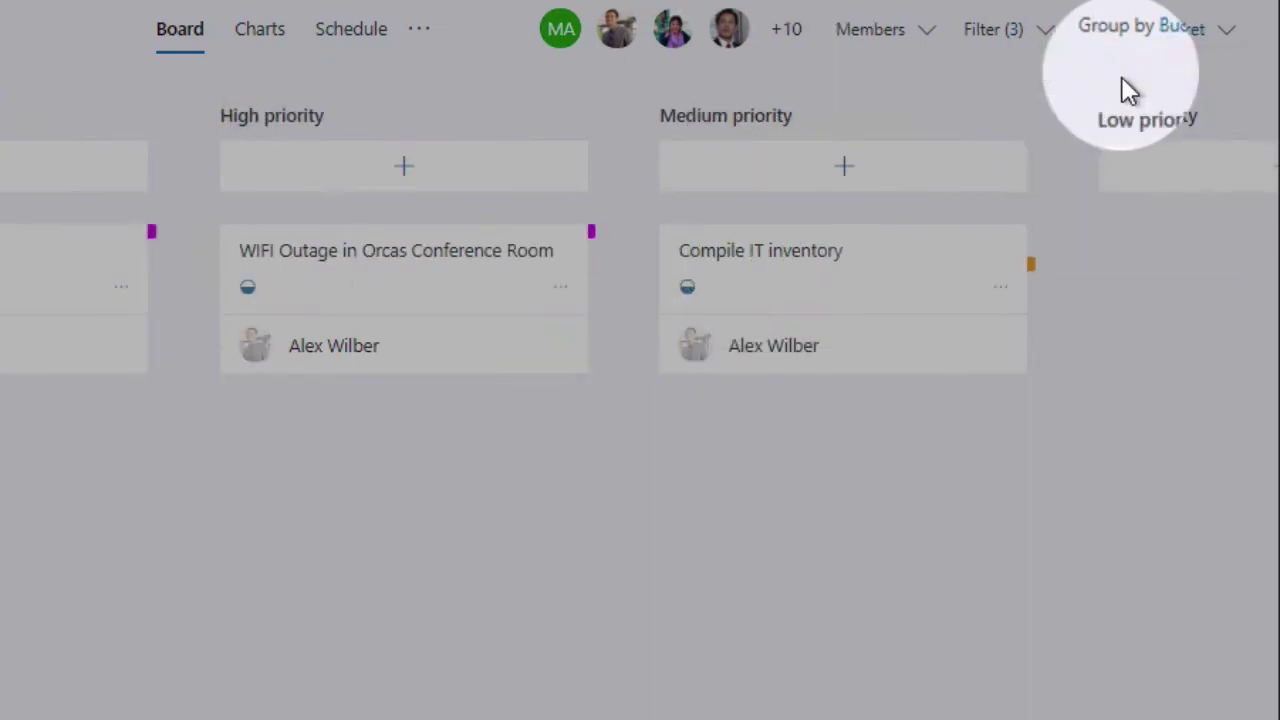
pyautogui.click(1034, 32)
pyautogui.click(1010, 110)
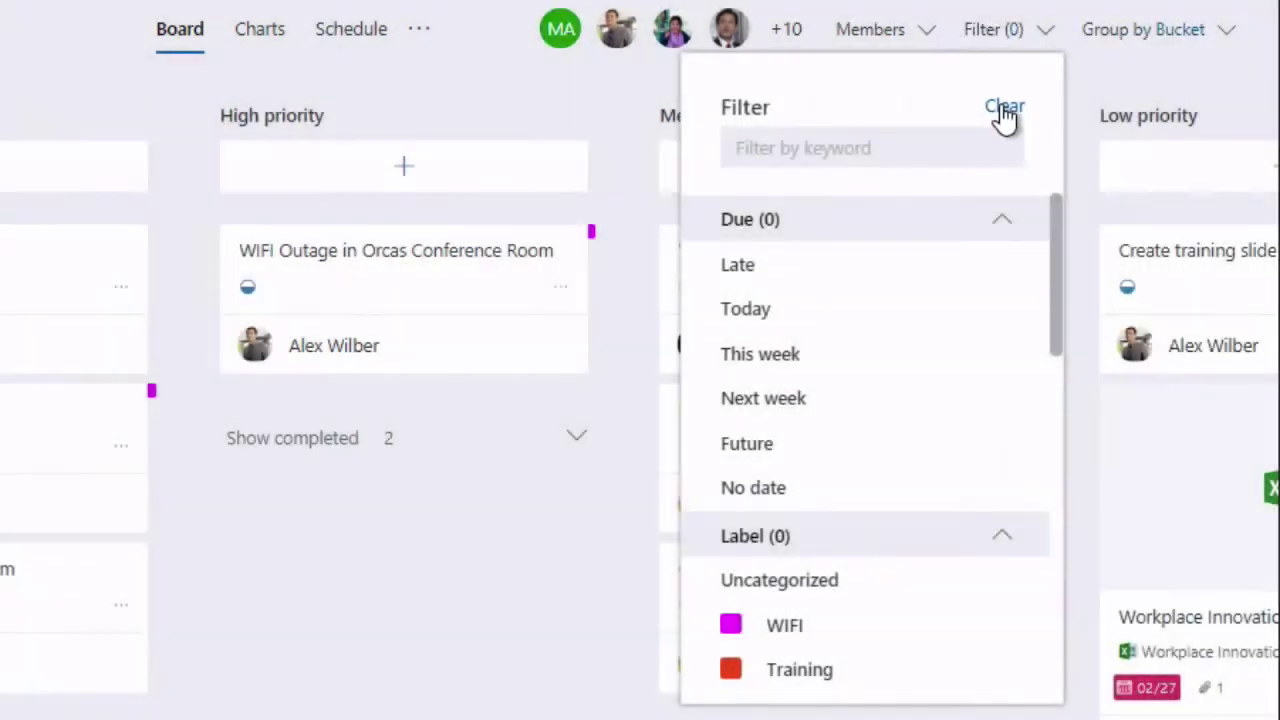
pyautogui.scroll(-5, 903, 400)
pyautogui.scroll(-4, 908, 402)
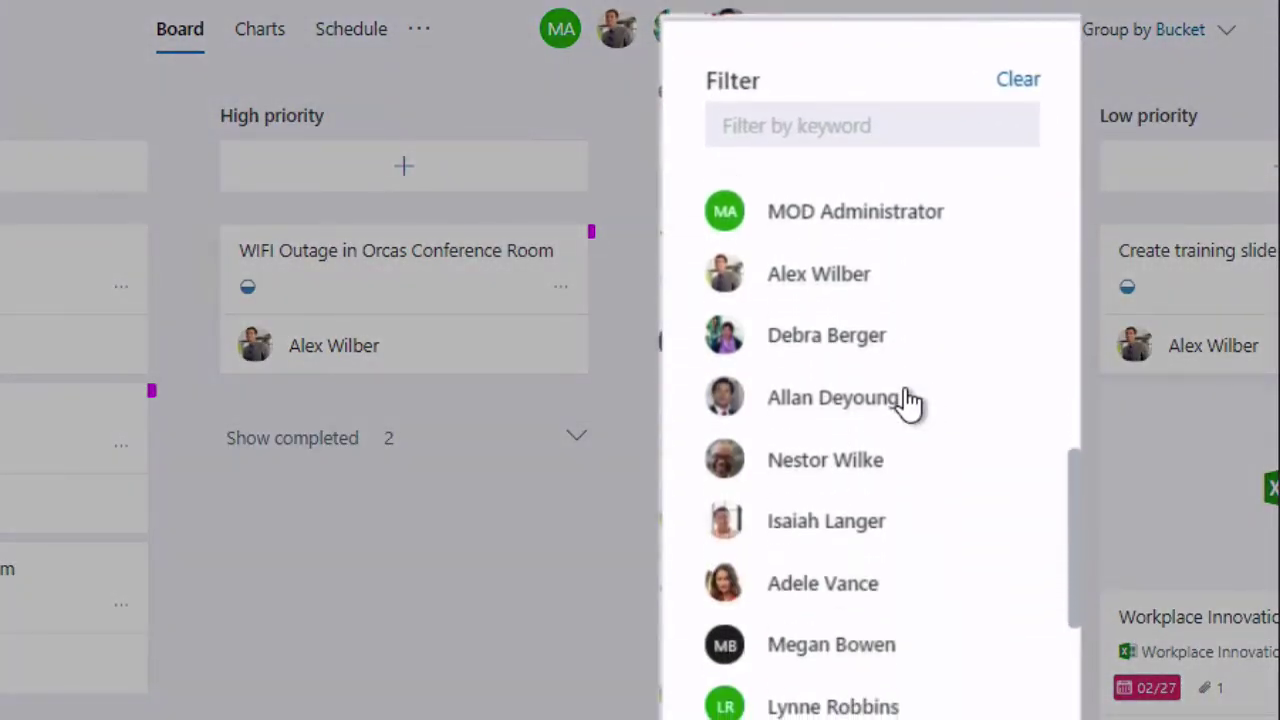
pyautogui.click(862, 288)
pyautogui.scroll(-1, 851, 500)
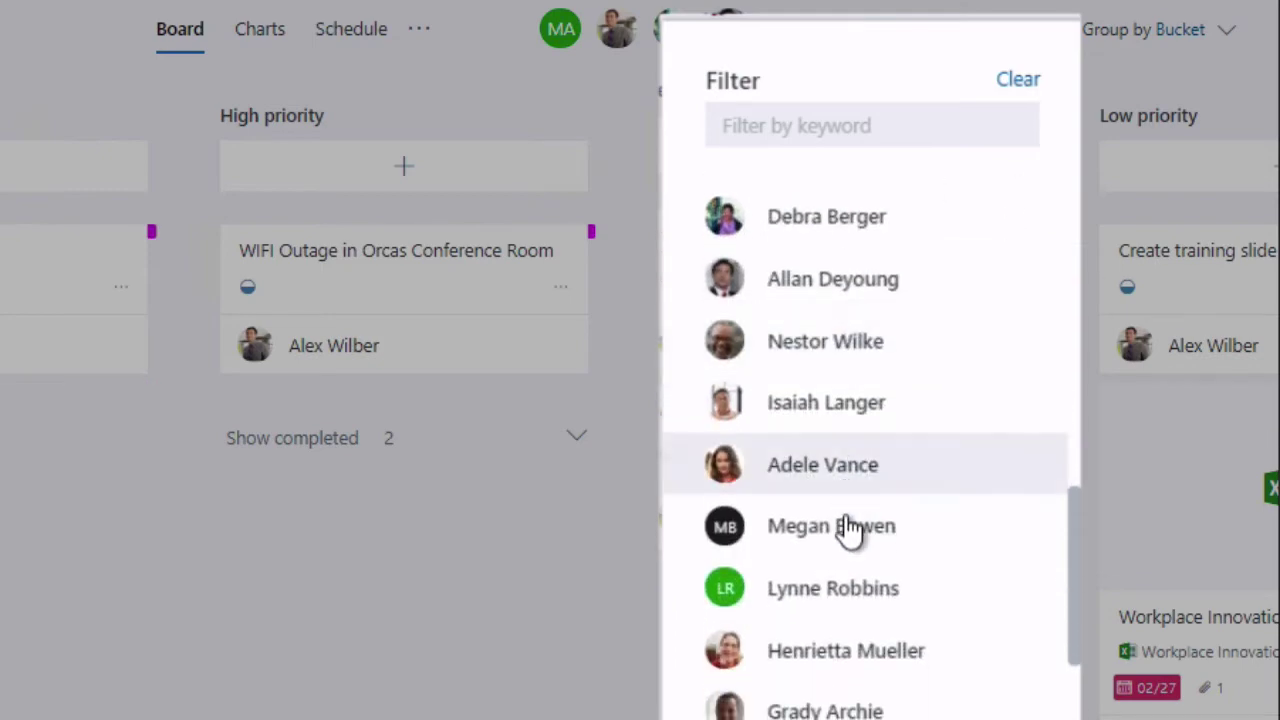
pyautogui.click(845, 538)
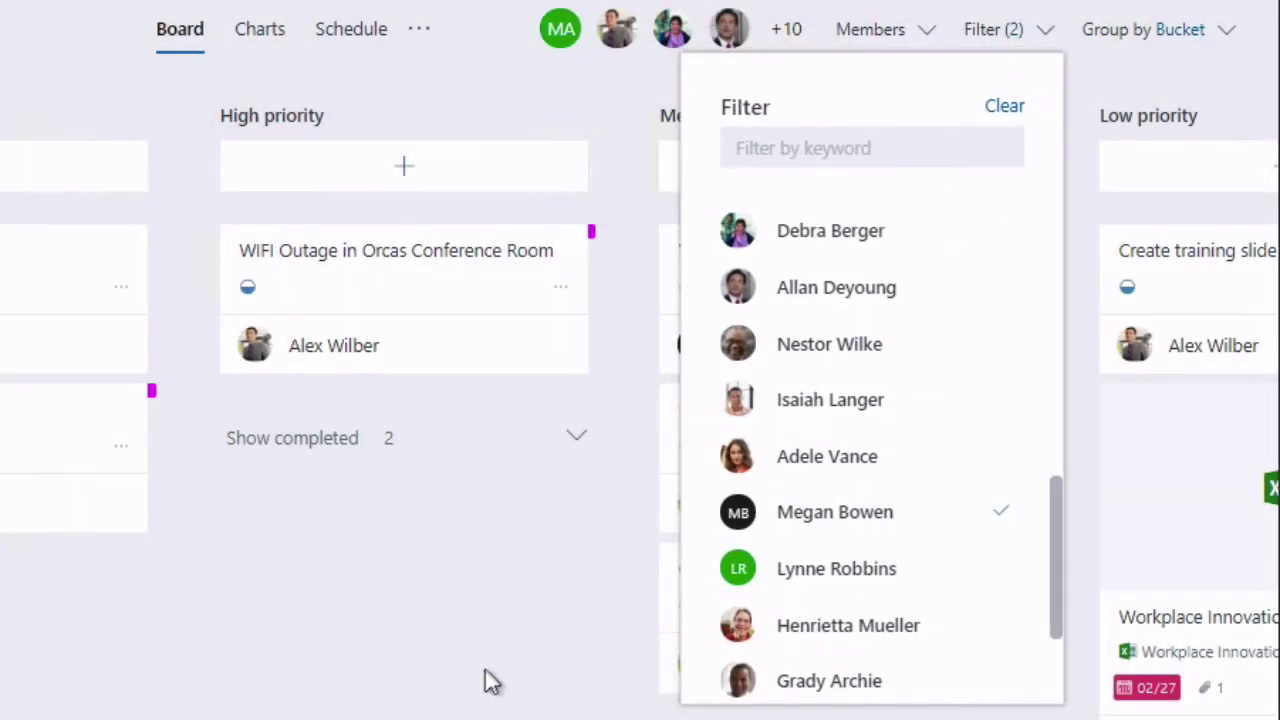
pyautogui.click(476, 685)
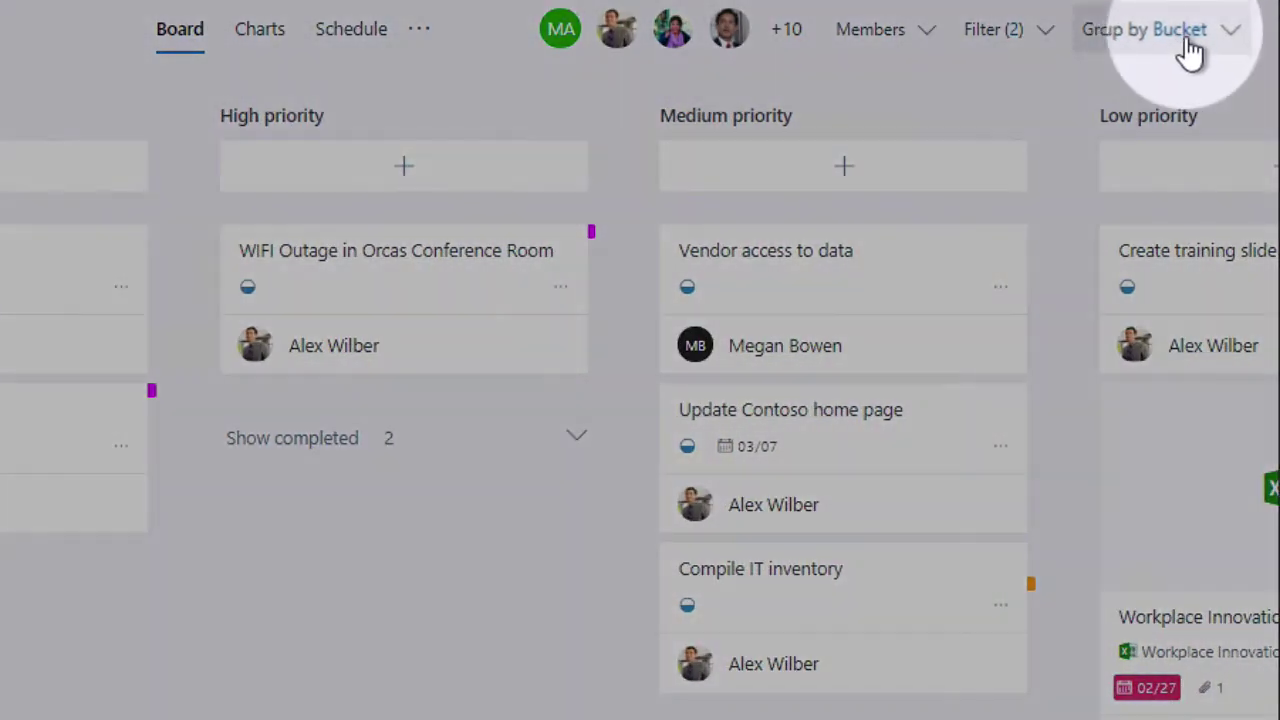
pyautogui.click(1186, 35)
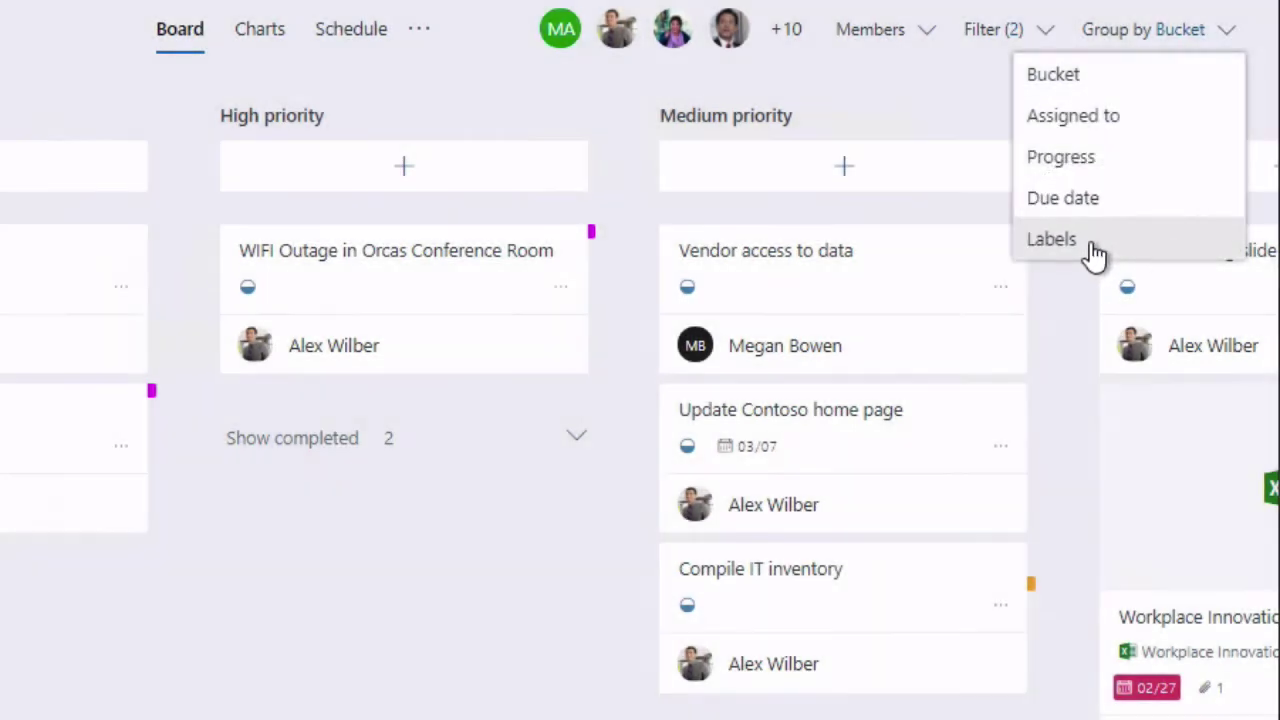
# - Group the board by Labels and drag Create training slide deck into the Training column
pyautogui.click(1096, 254)
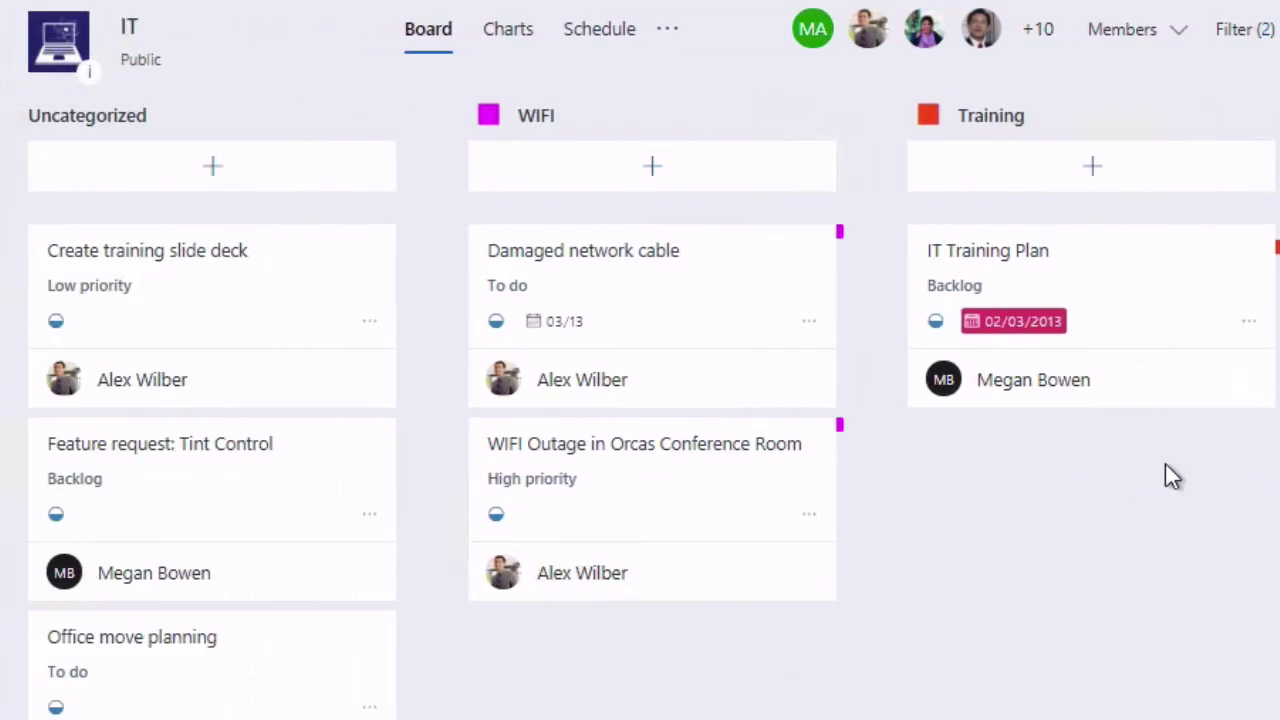
pyautogui.click(188, 275)
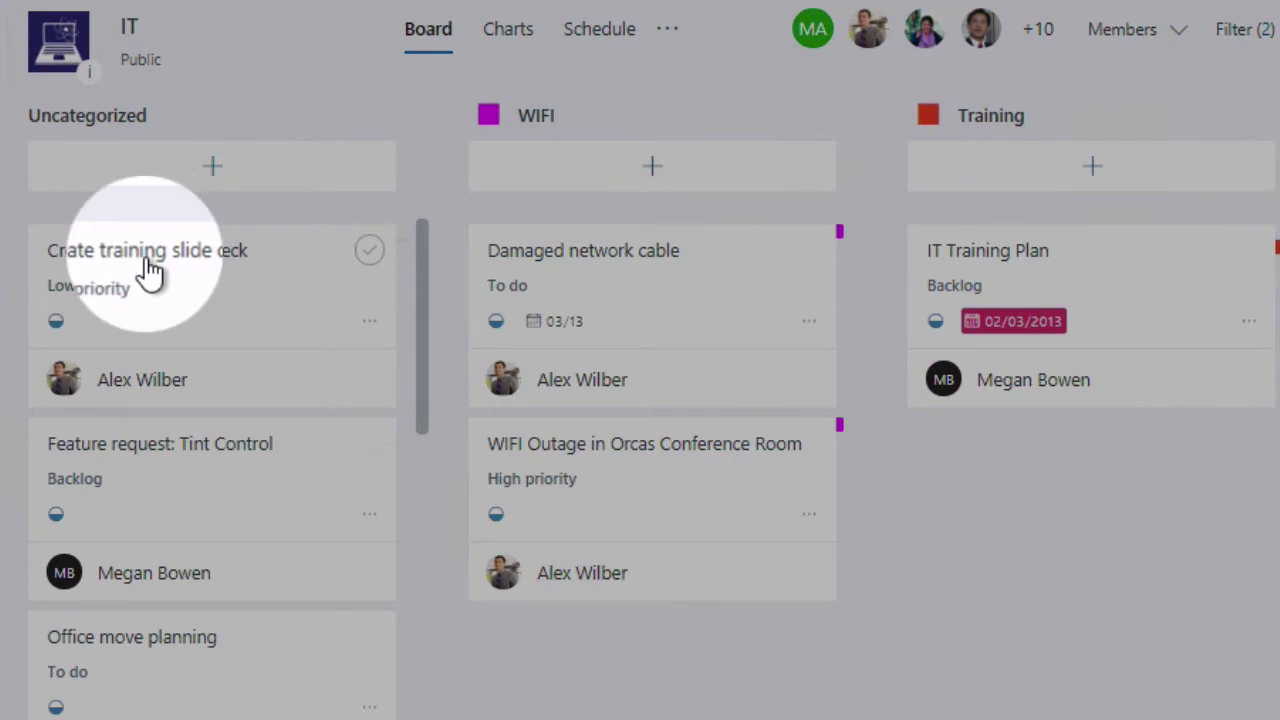
pyautogui.moveTo(148, 272); pyautogui.dragTo(1055, 262)
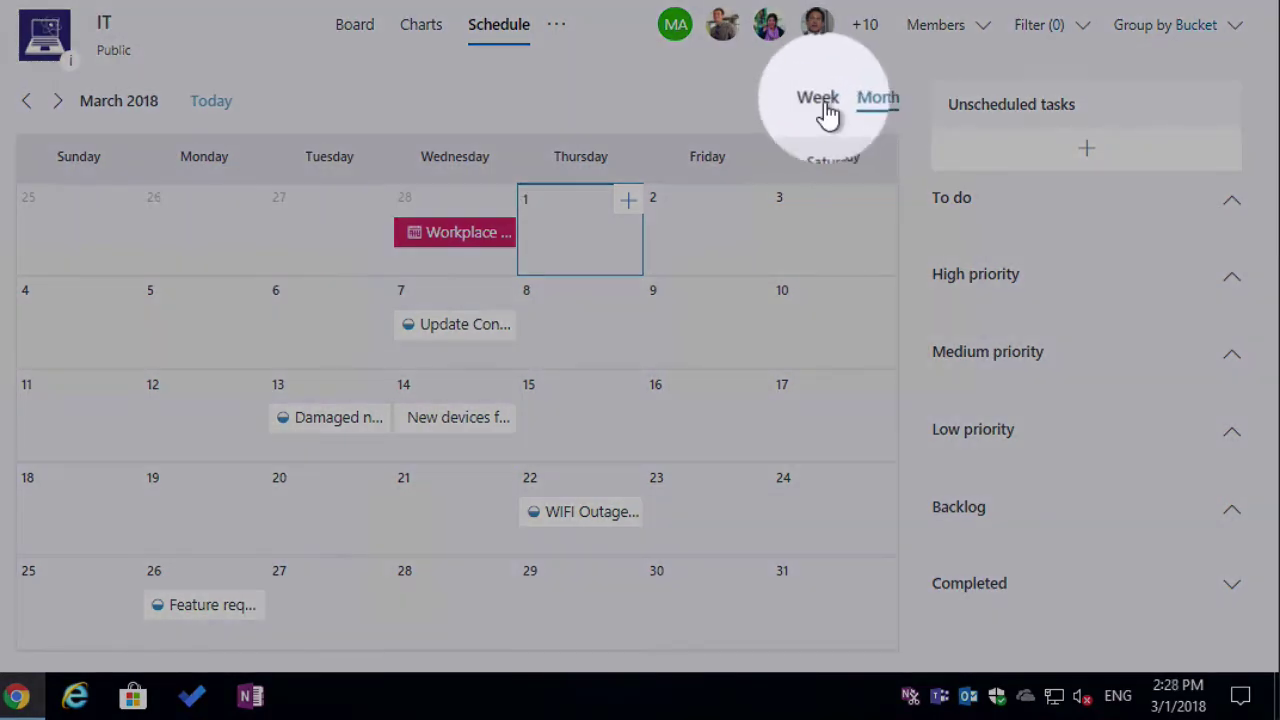
# - Browse the schedule week by week, return to Today, then switch back to Month view
pyautogui.click(826, 104)
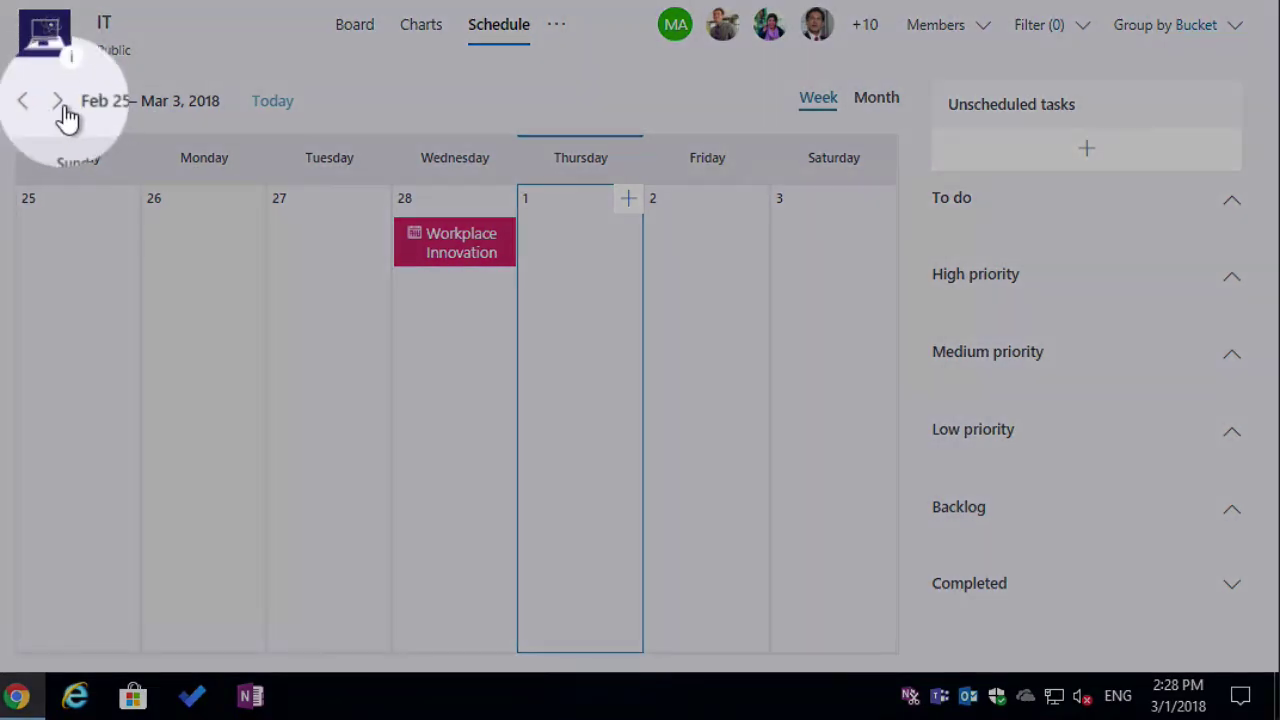
pyautogui.click(26, 104)
pyautogui.click(57, 104)
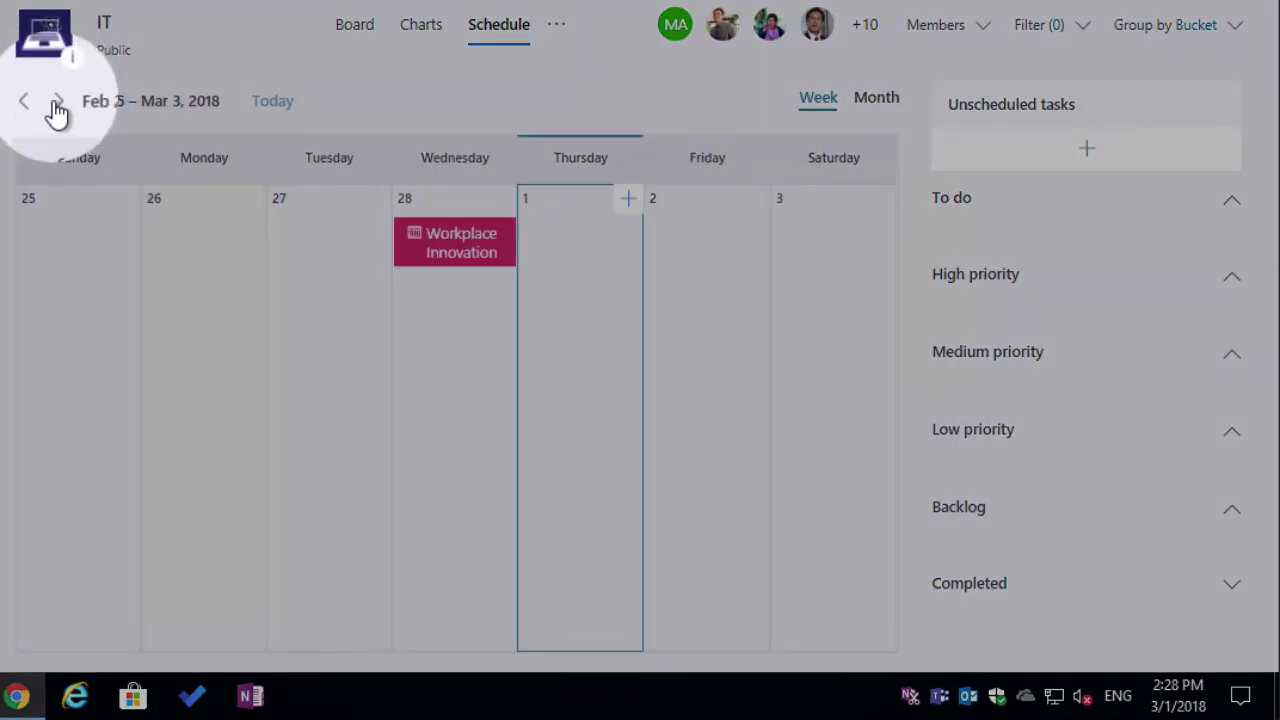
pyautogui.click(24, 104)
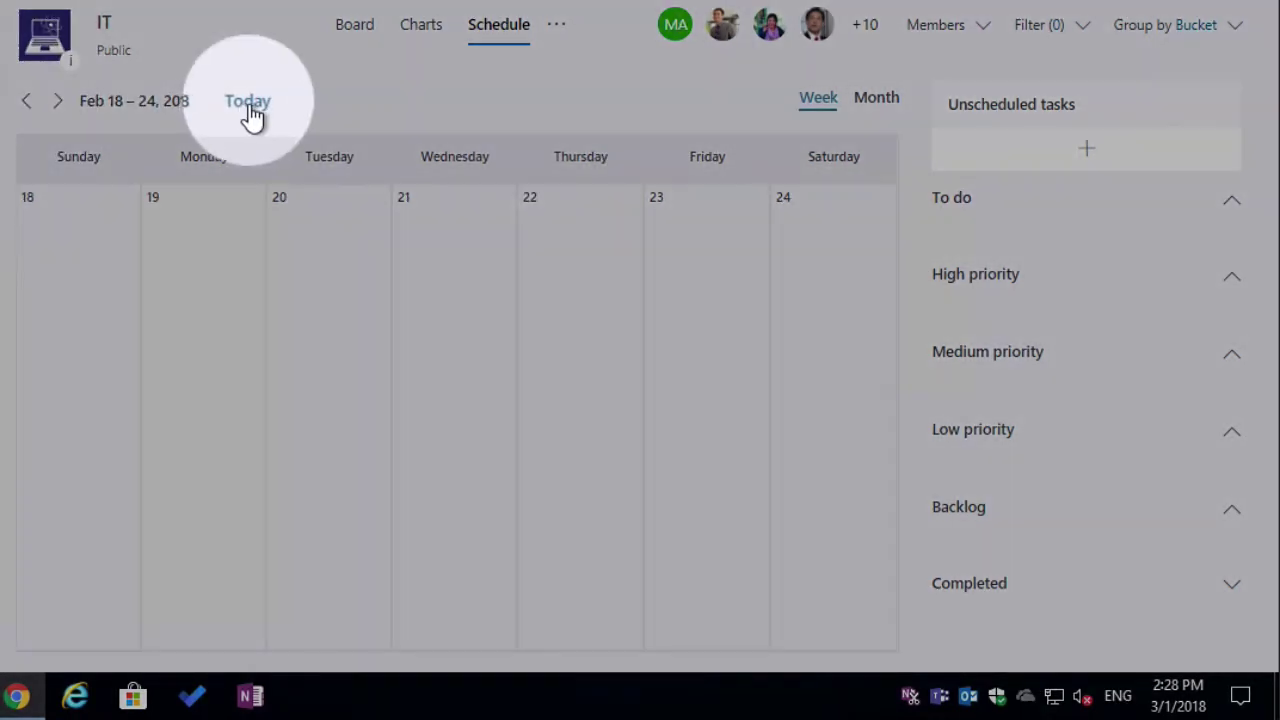
pyautogui.click(252, 106)
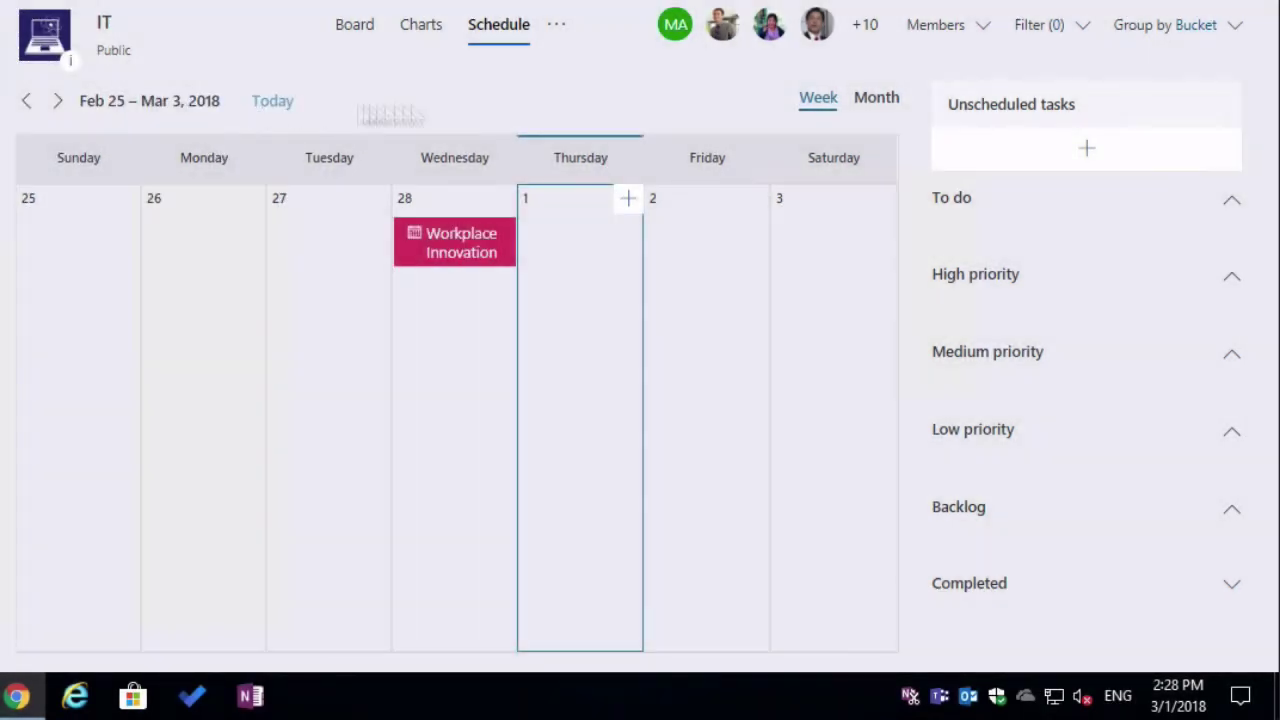
pyautogui.click(875, 105)
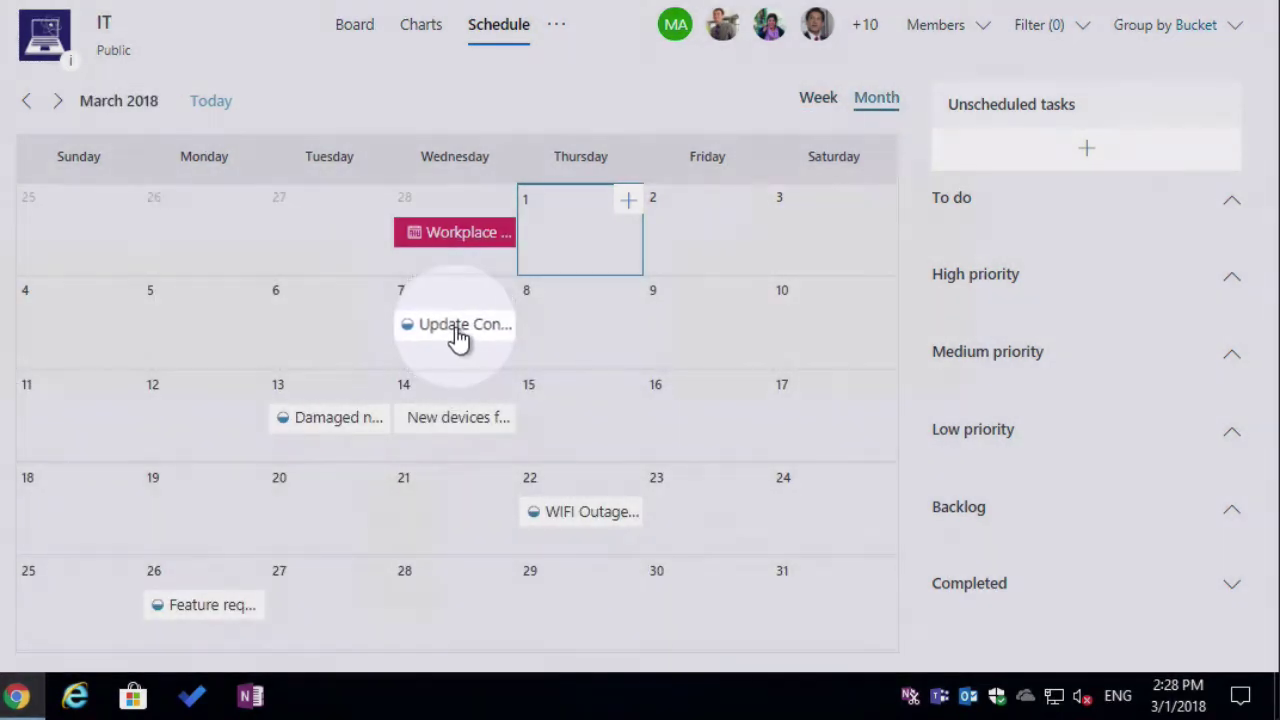
# - Open the Update Contoso home page task's details and close them again
pyautogui.click(455, 336)
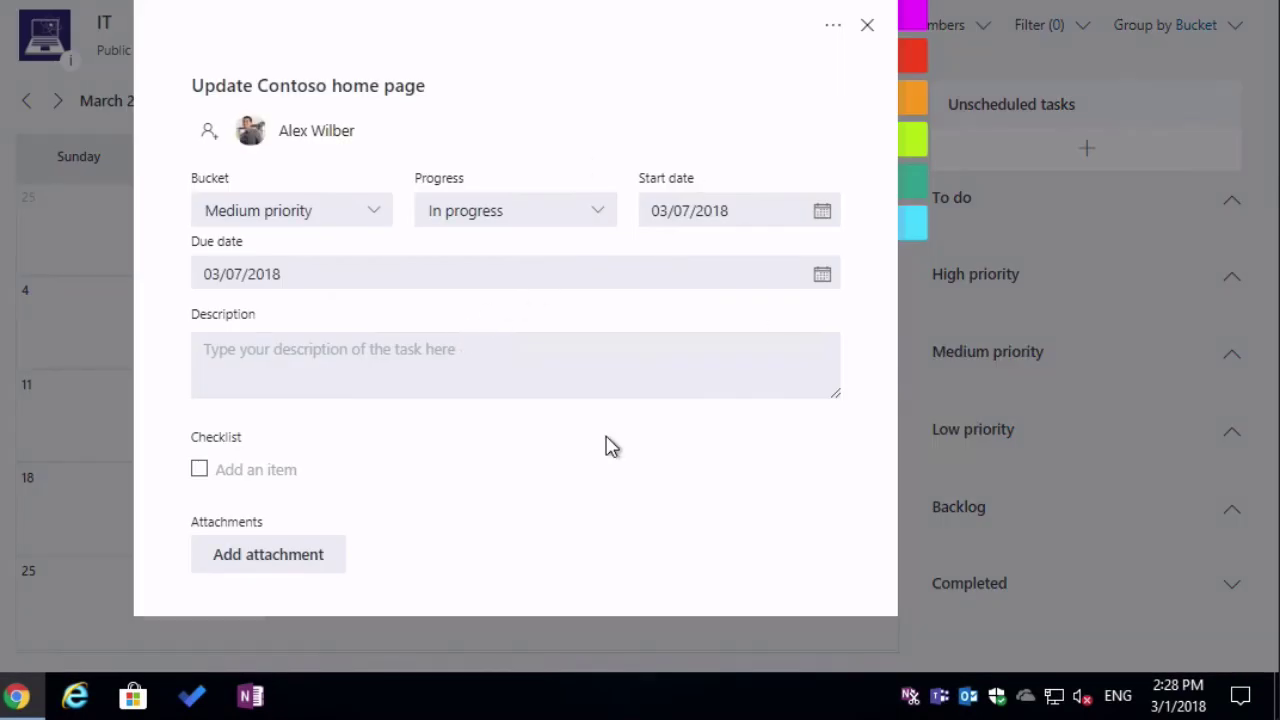
pyautogui.click(866, 27)
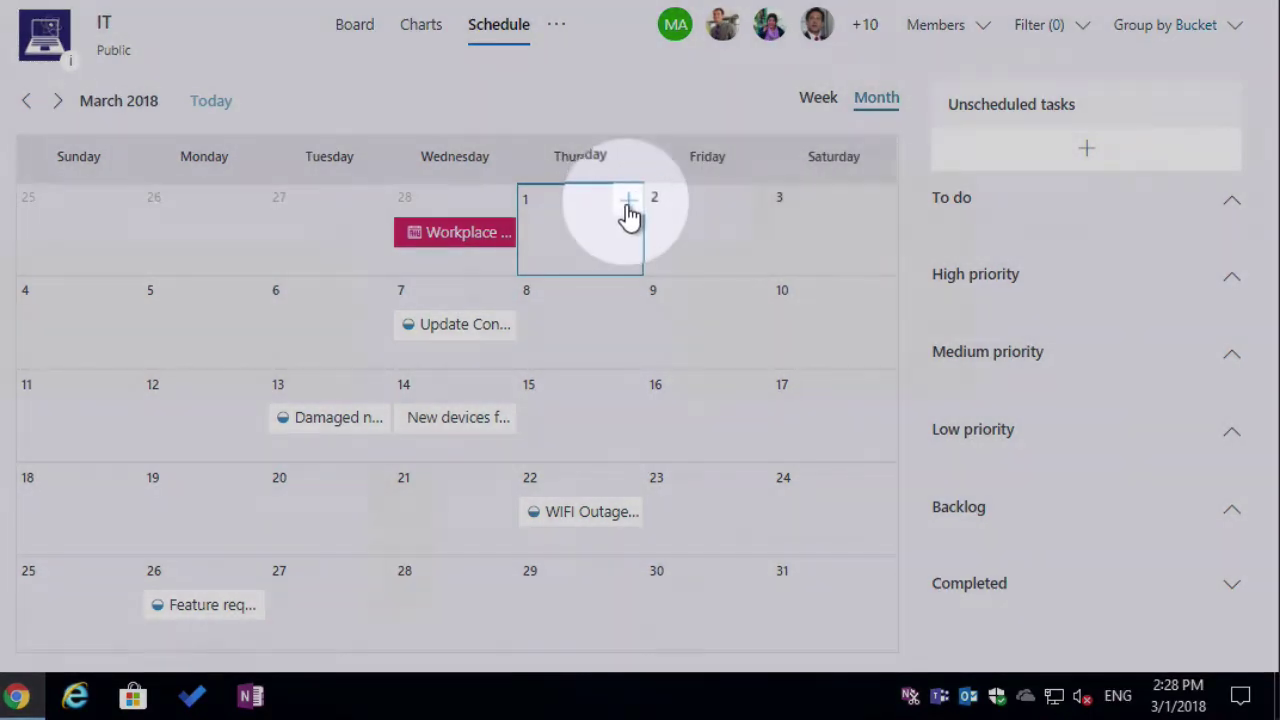
# - Start a new task on Thursday March 1 and name it 'create slides'
pyautogui.click(627, 203)
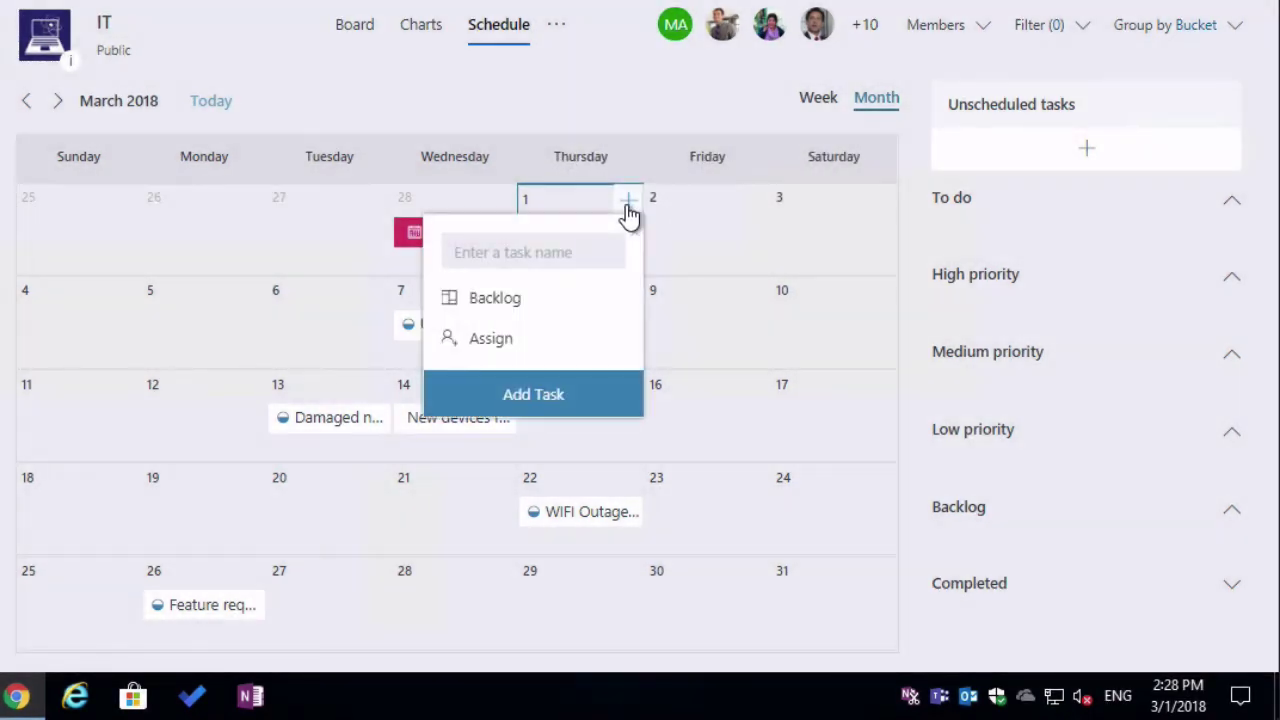
pyautogui.click(565, 246)
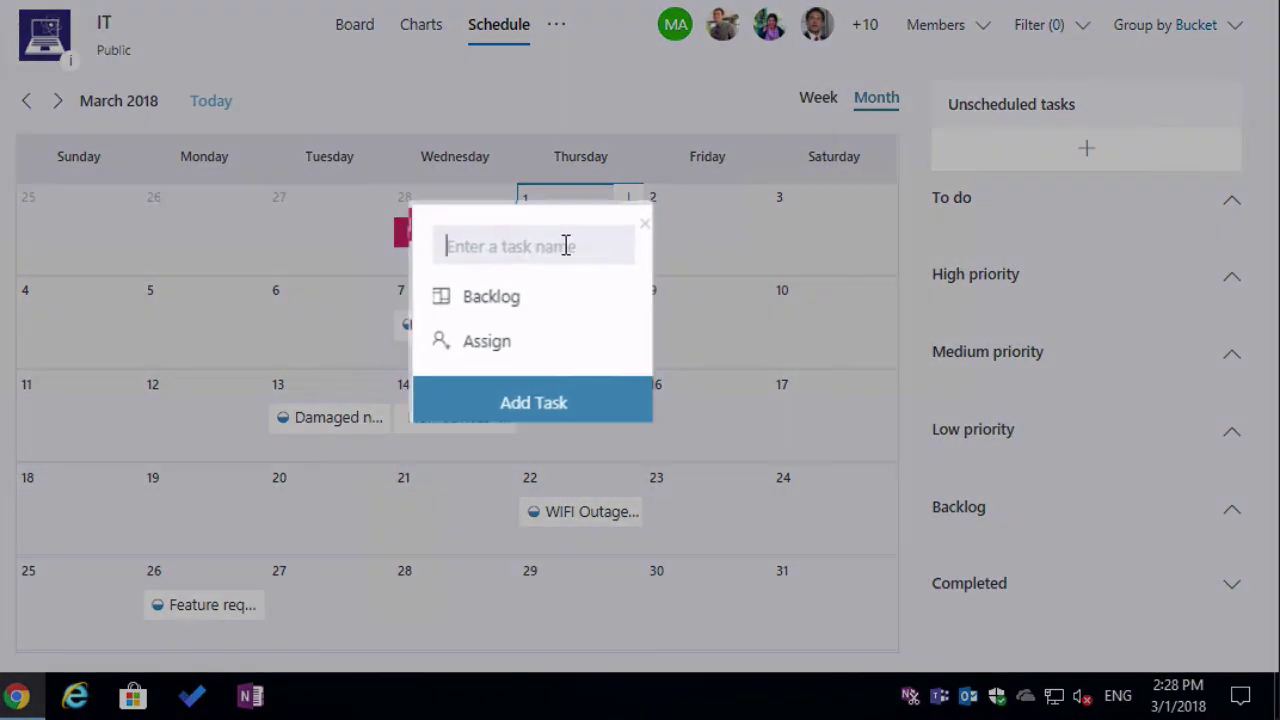
pyautogui.write('de')
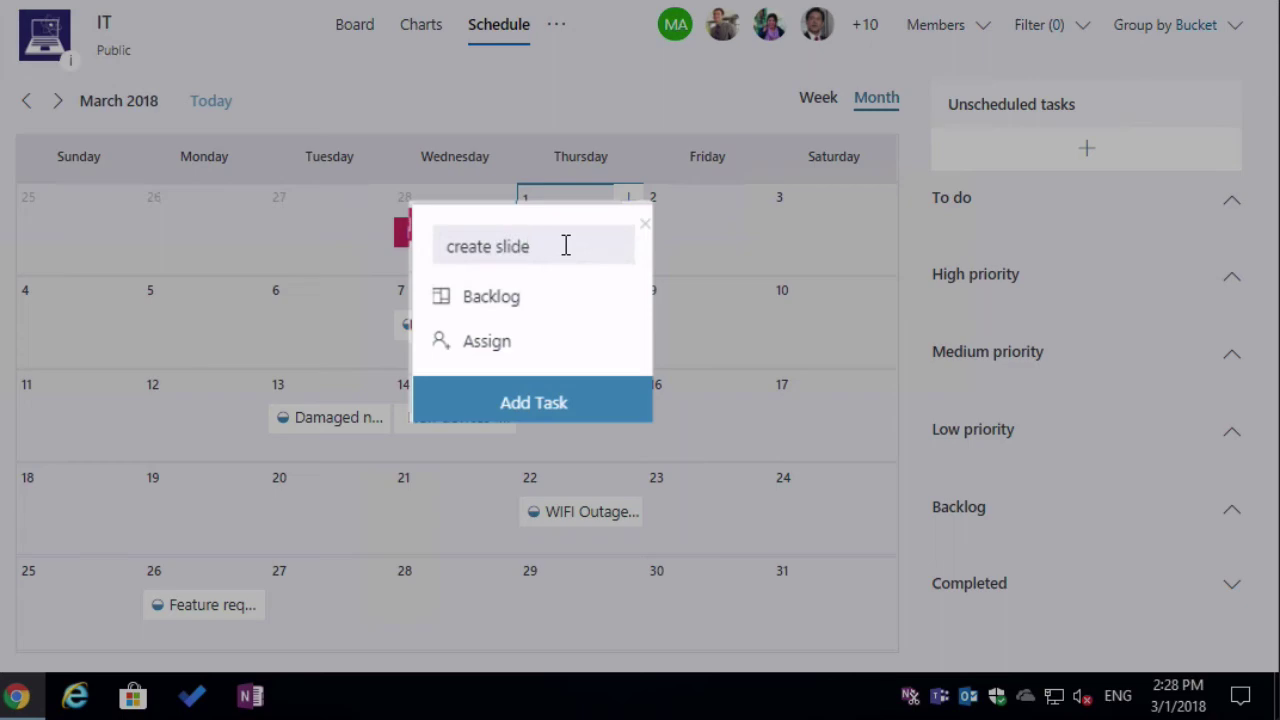
pyautogui.write('s')
# - File the task under Low priority, assign it to a team member, and add it
pyautogui.click(517, 305)
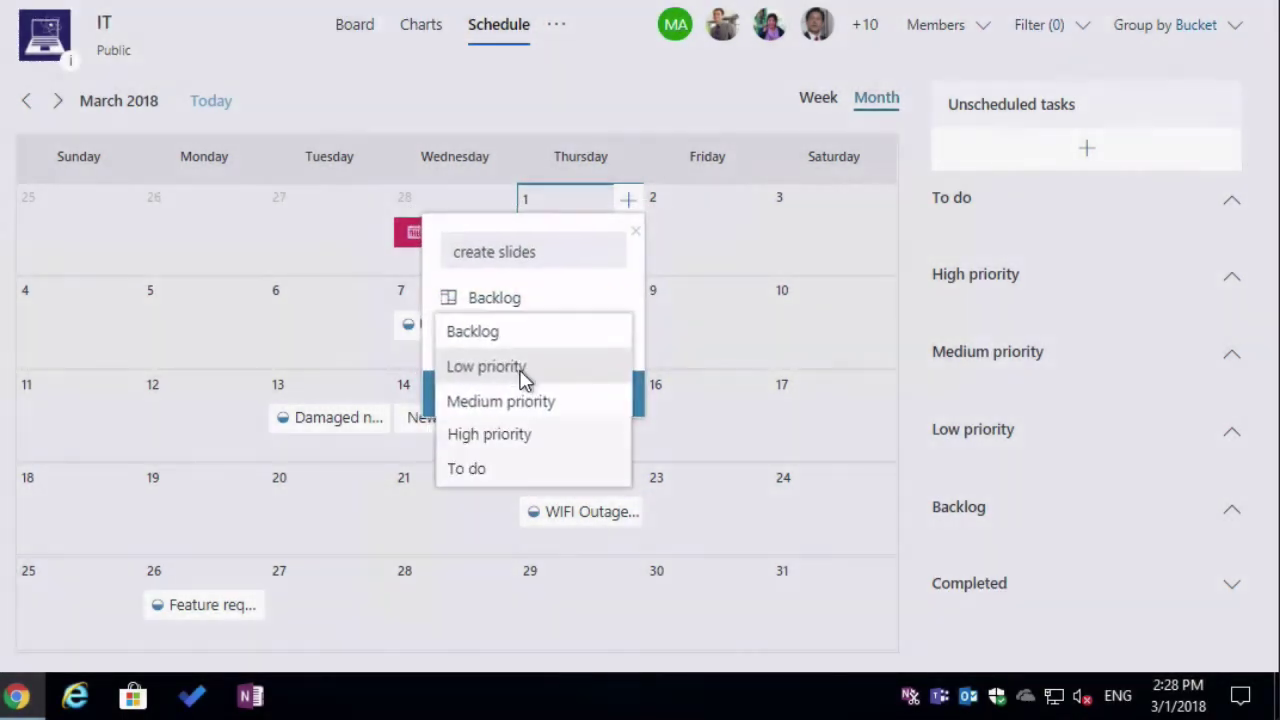
pyautogui.click(515, 366)
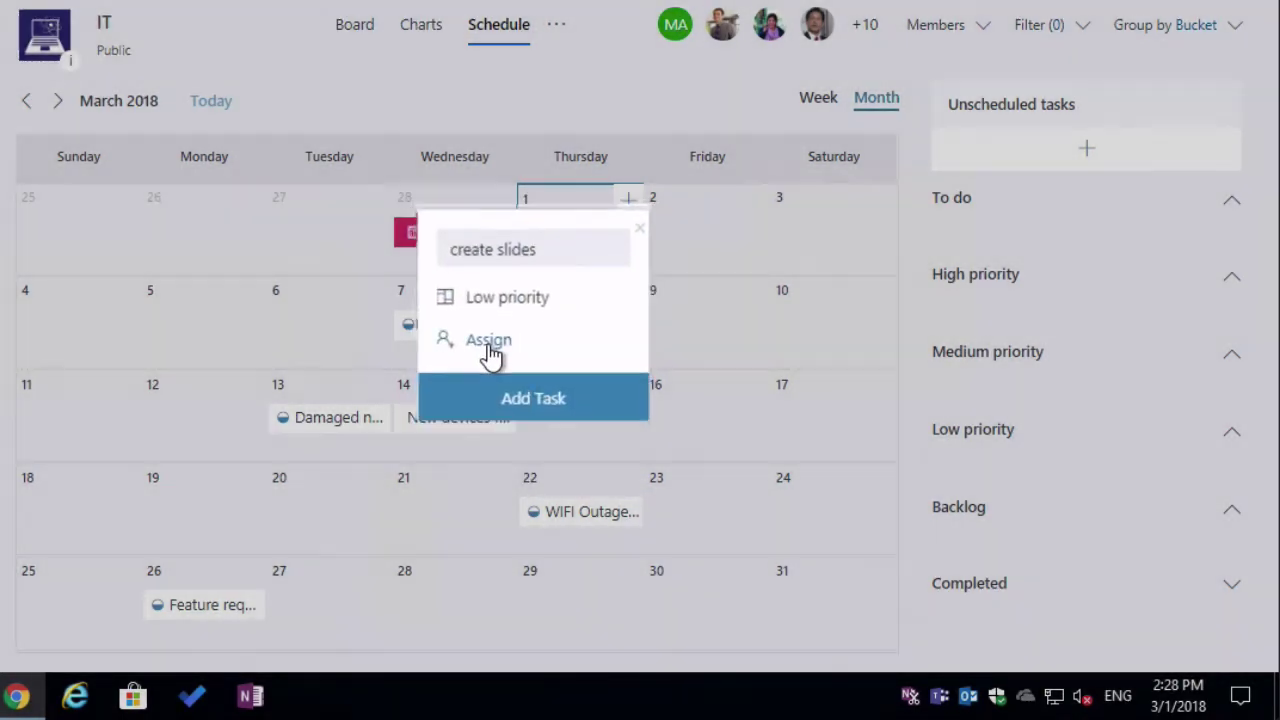
pyautogui.click(489, 342)
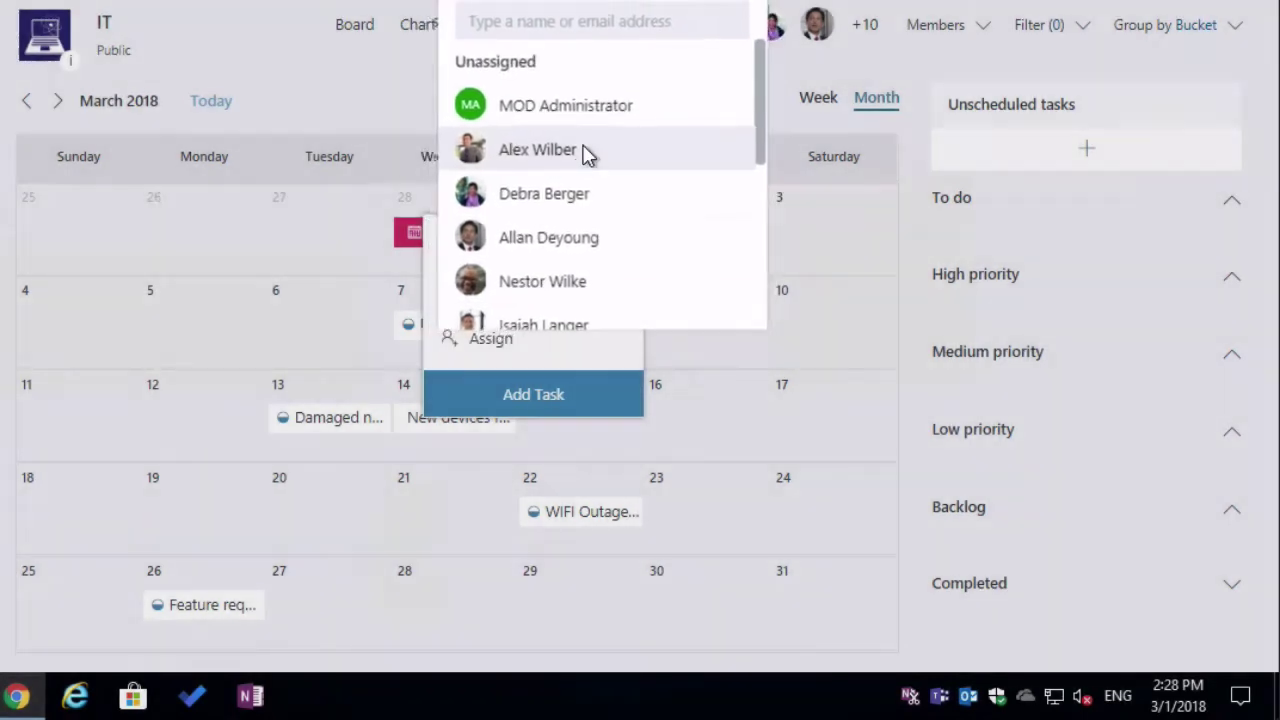
pyautogui.click(585, 150)
pyautogui.click(523, 396)
pyautogui.click(523, 396)
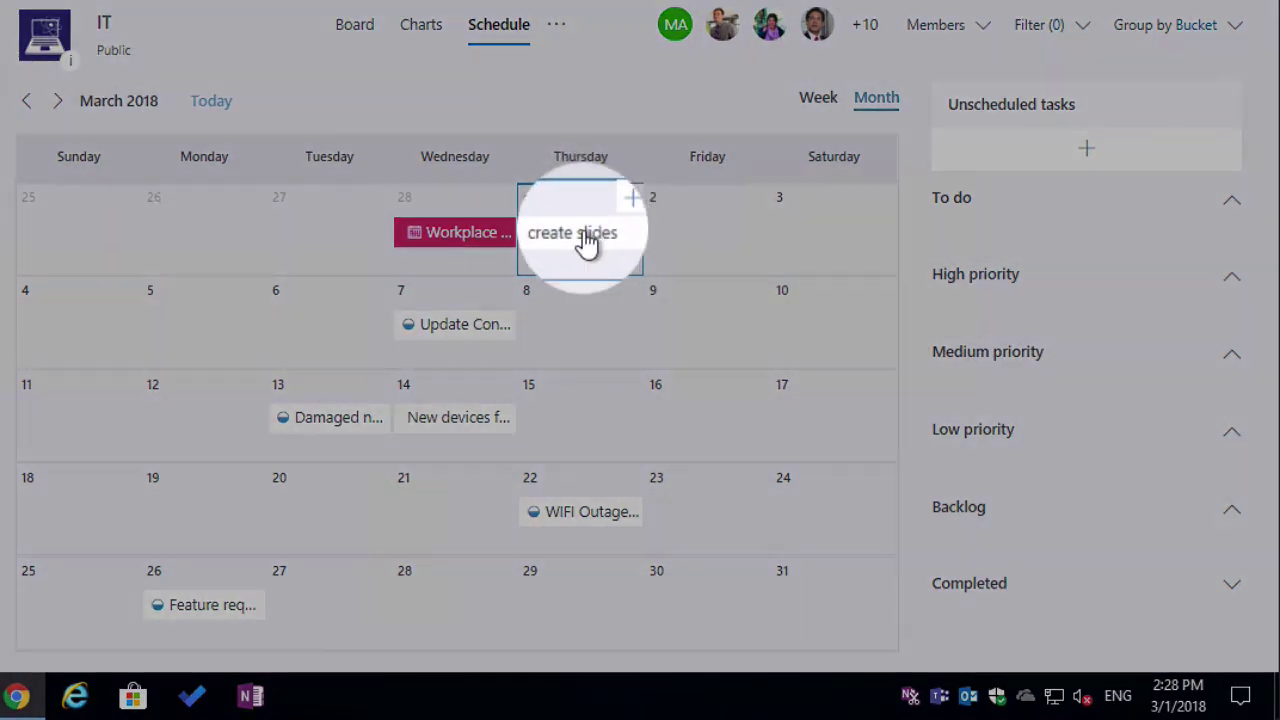
# - Move create slides to Friday March 9 and Workplace Innovation Report from February 28 to Thursday March 8
pyautogui.moveTo(586, 240); pyautogui.dragTo(714, 320)
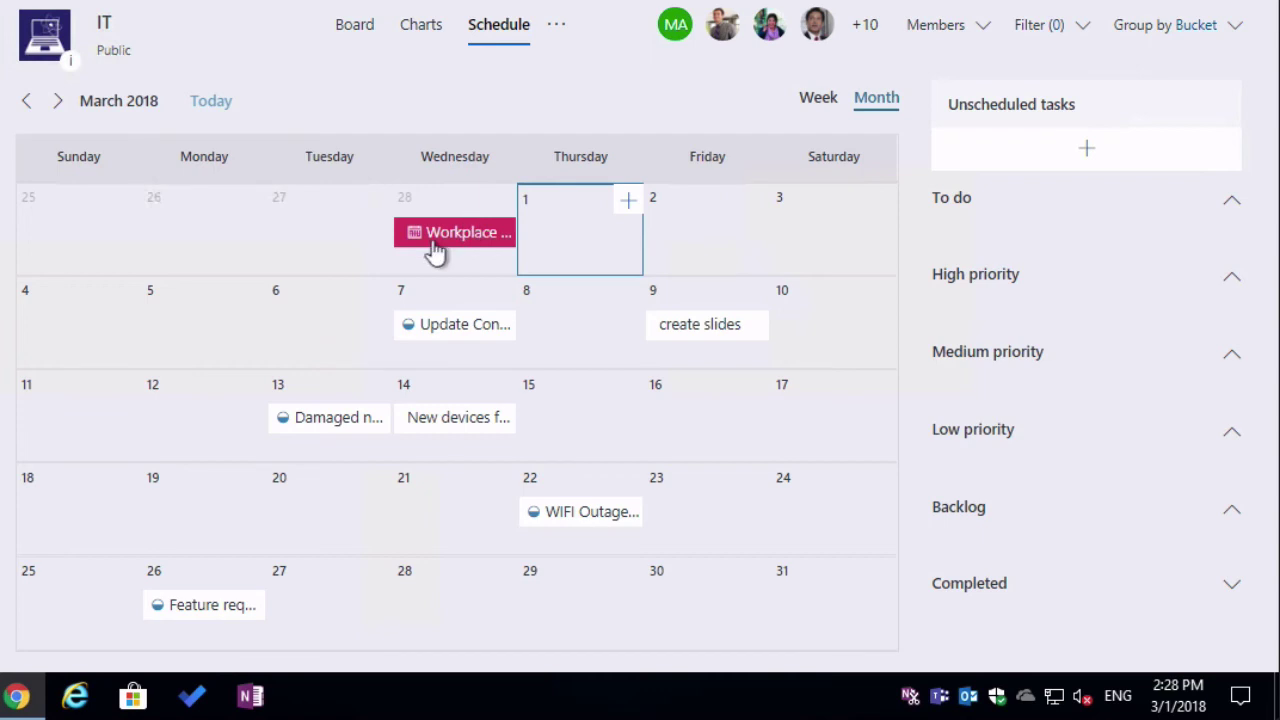
pyautogui.moveTo(480, 257); pyautogui.dragTo(574, 331)
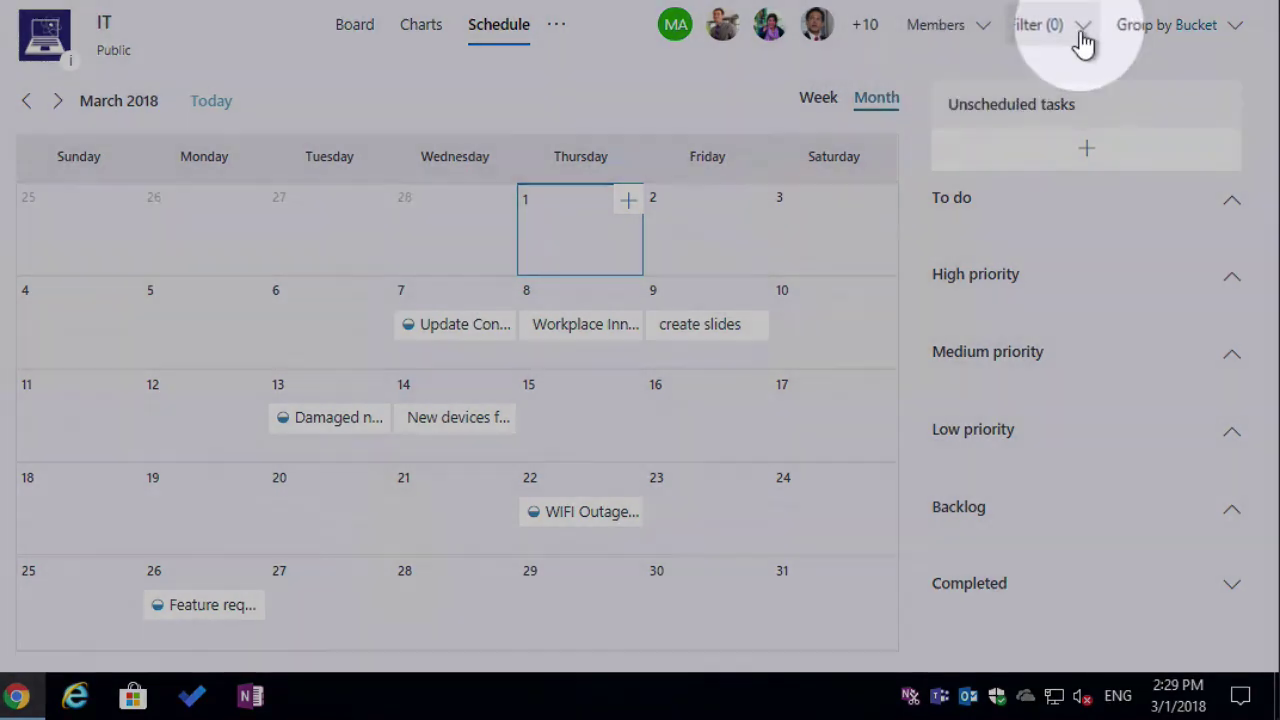
# - Filter the March calendar by Assignment to one team member, hiding New devices and Feature request
pyautogui.click(1083, 43)
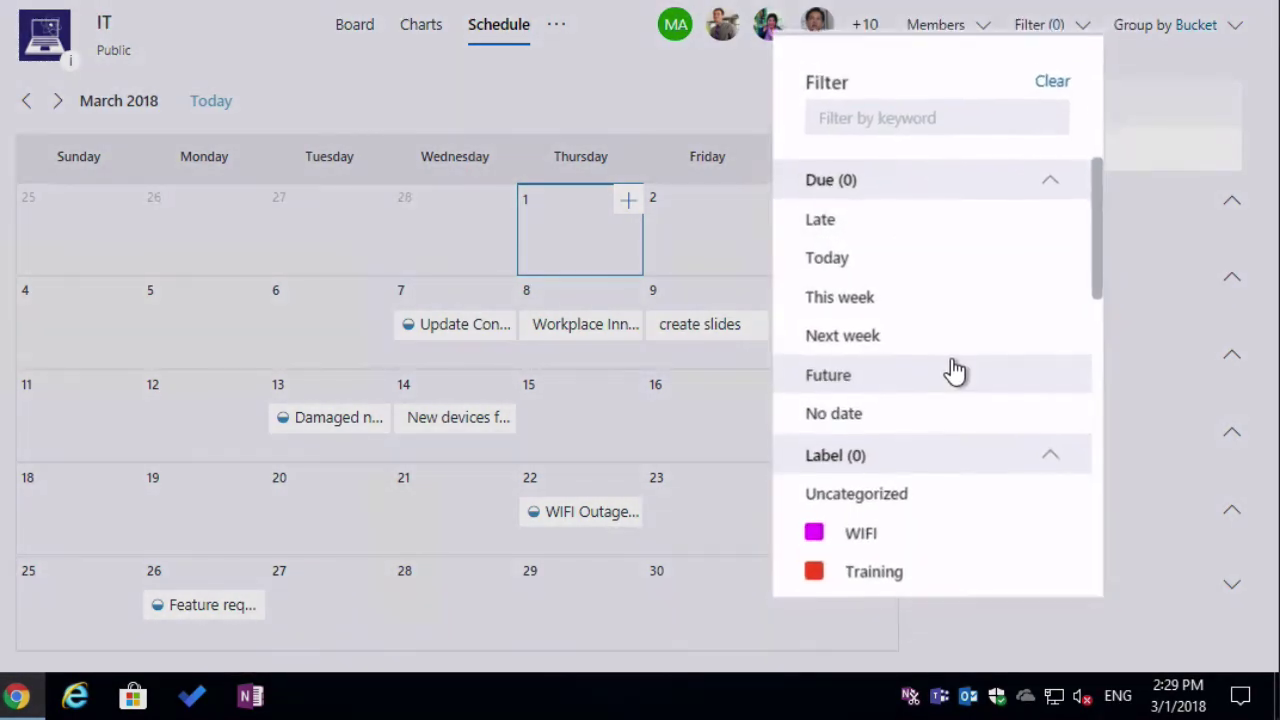
pyautogui.scroll(-4, 951, 371)
pyautogui.scroll(-5, 955, 372)
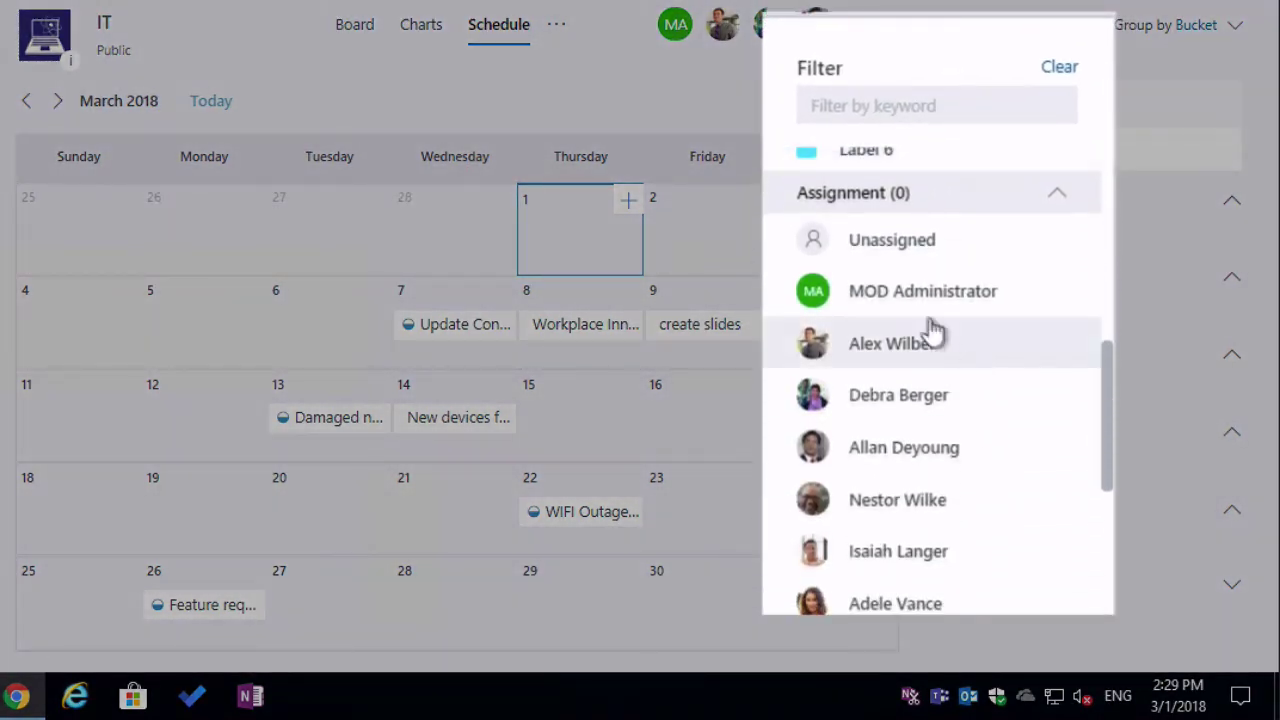
pyautogui.click(903, 360)
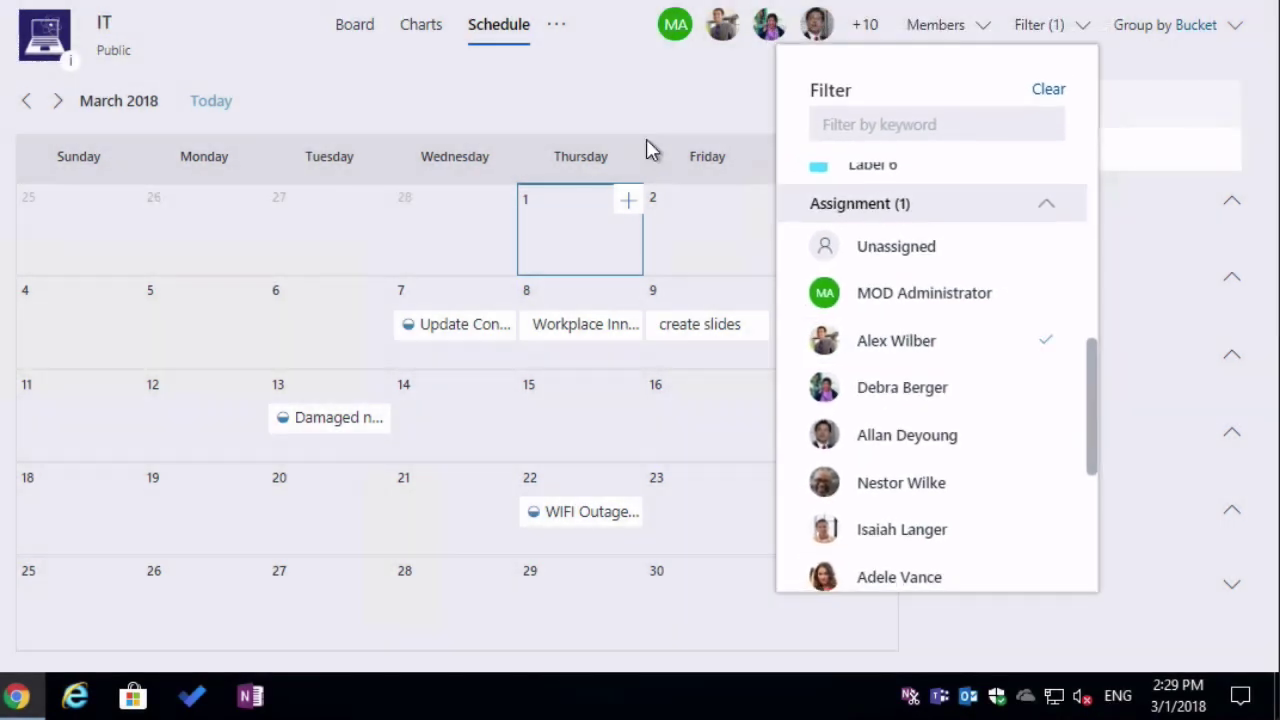
pyautogui.click(620, 122)
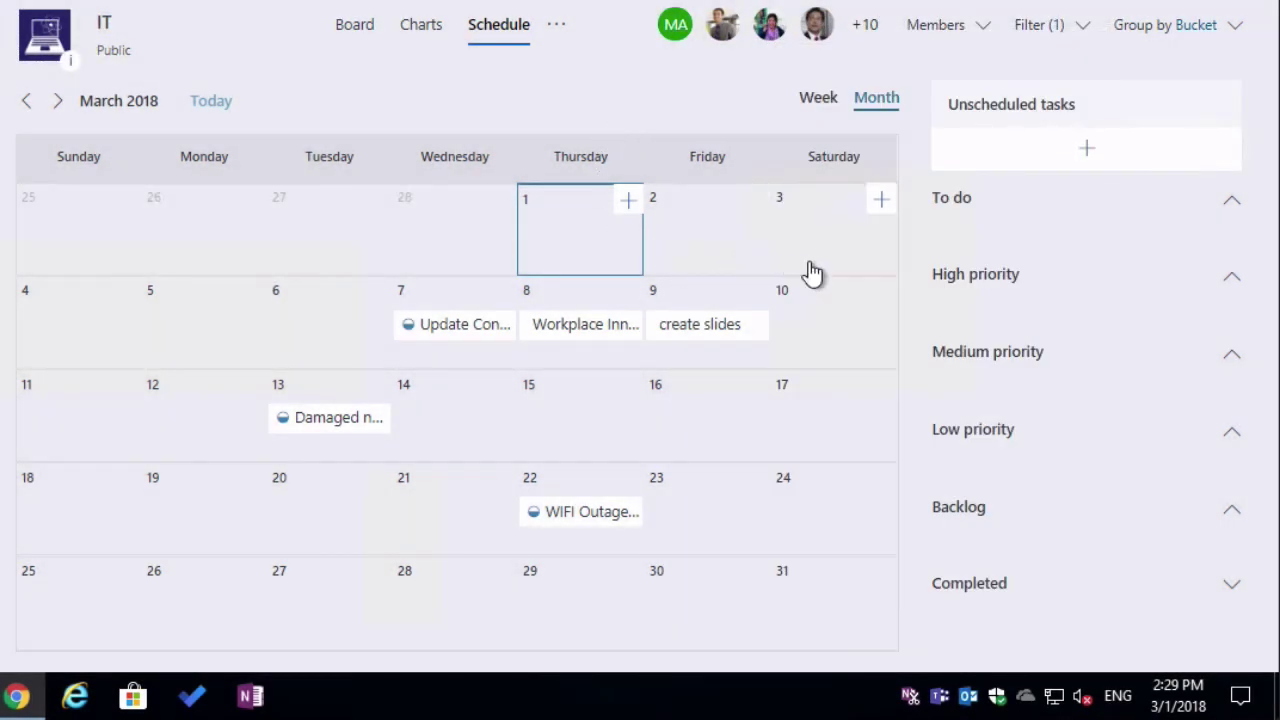